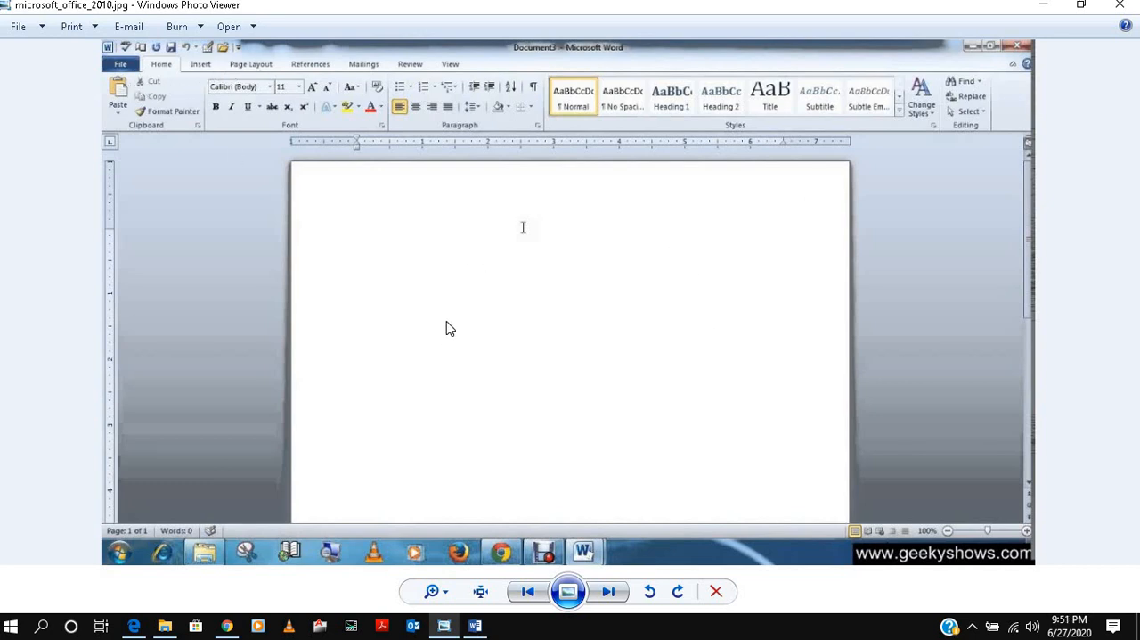
Compare the Word 2007 and Word 2010 interface screenshots, then put the image viewer away to show the desktop.
{"action": "left_click", "coordinate": [606, 602]}
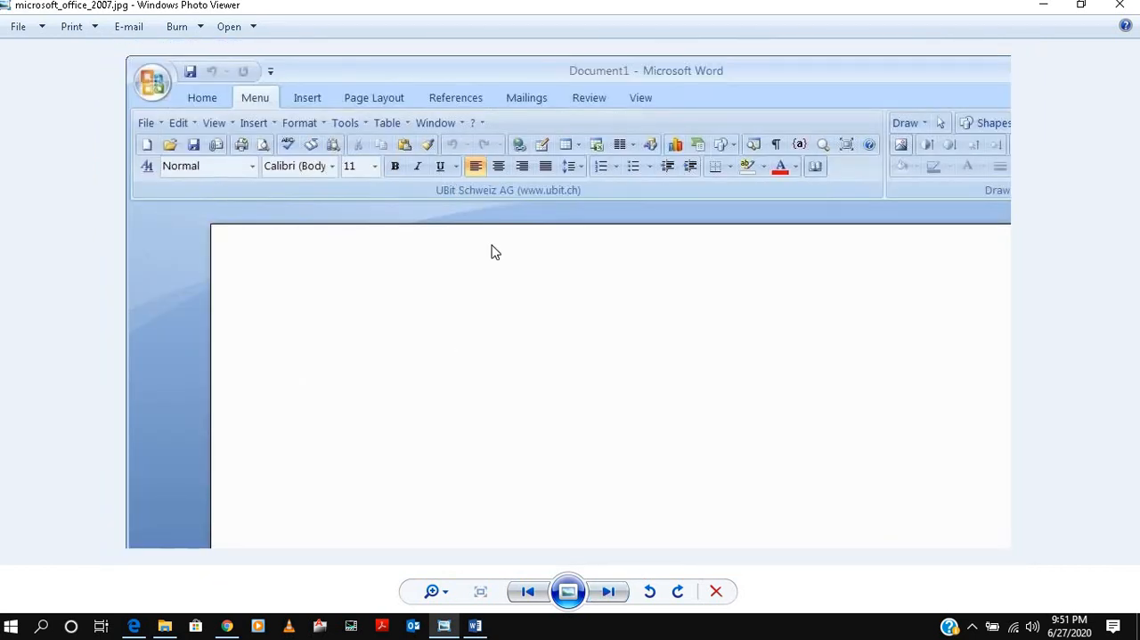
{"action": "left_click", "coordinate": [608, 591]}
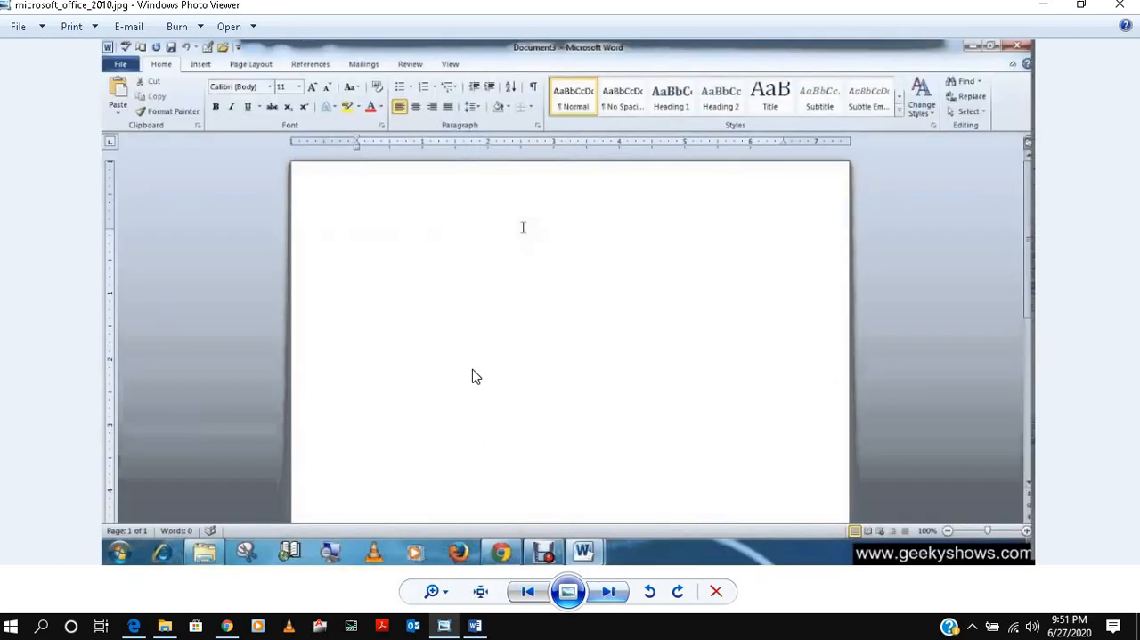
{"action": "left_click", "coordinate": [528, 592]}
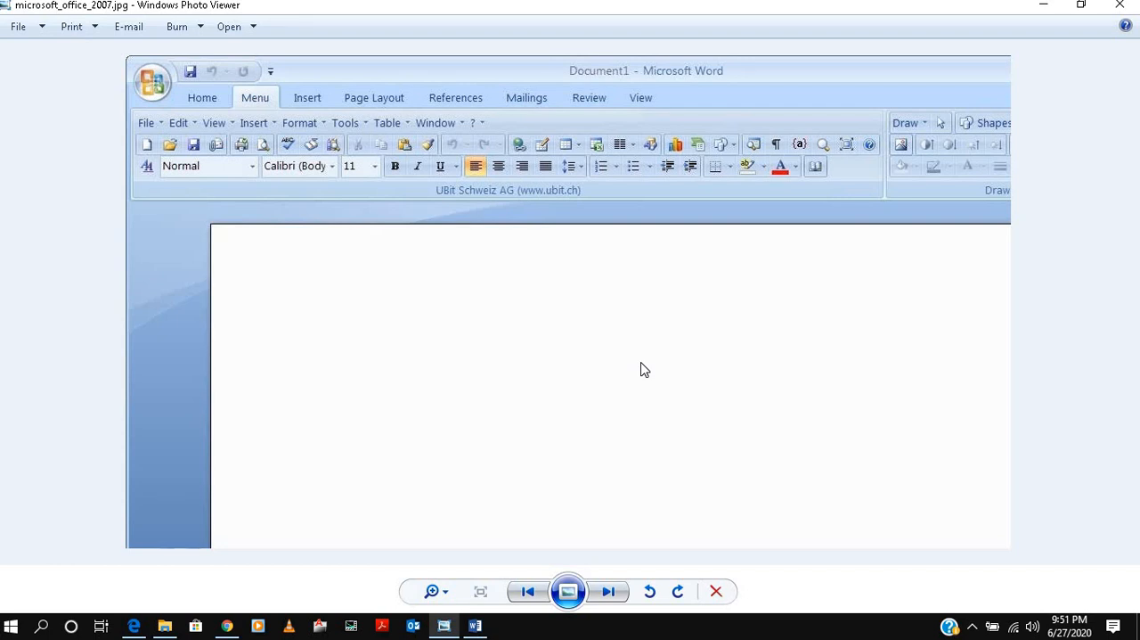
{"action": "left_click", "coordinate": [1045, 7]}
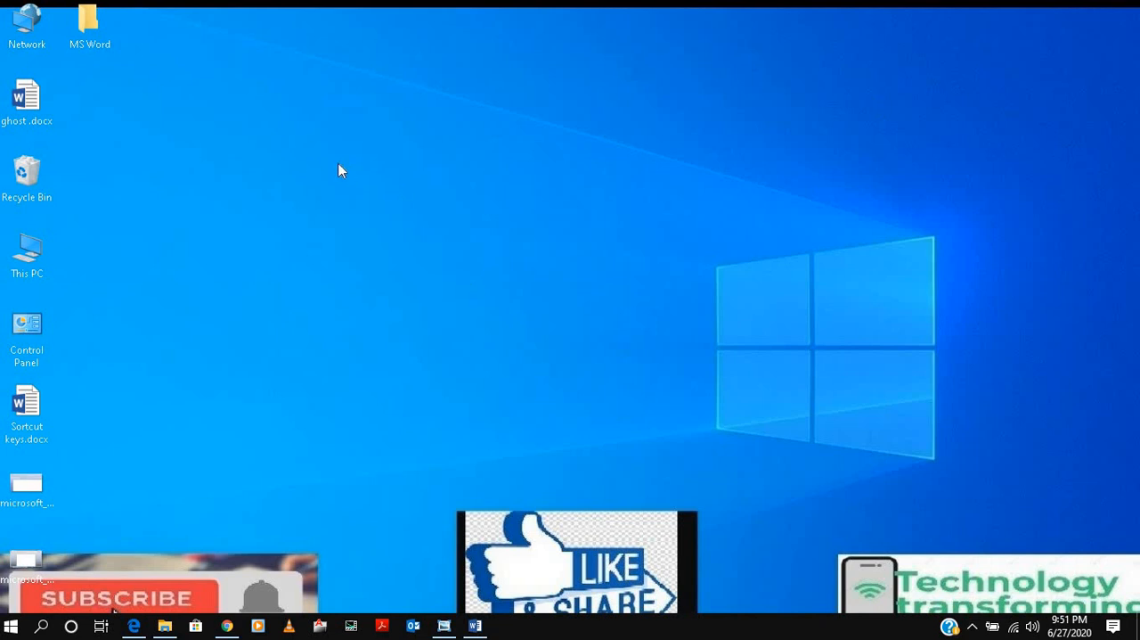
Browse the desktop's new-item types and the list of installed apps for ways to start Word.
{"action": "right_click", "coordinate": [322, 140]}
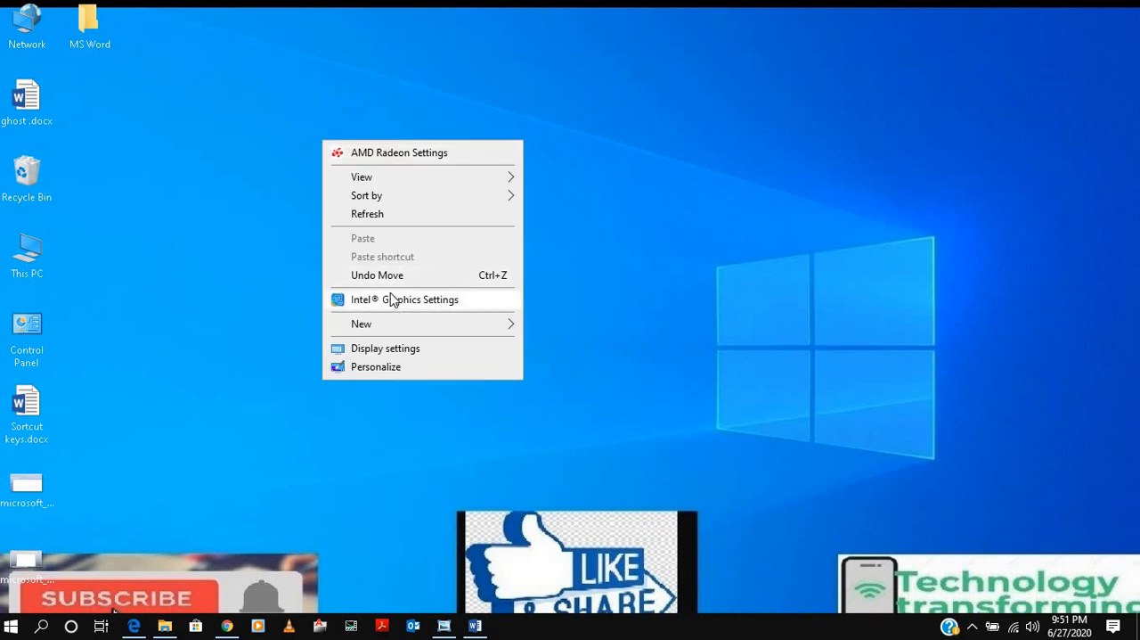
{"action": "mouse_move", "coordinate": [407, 322]}
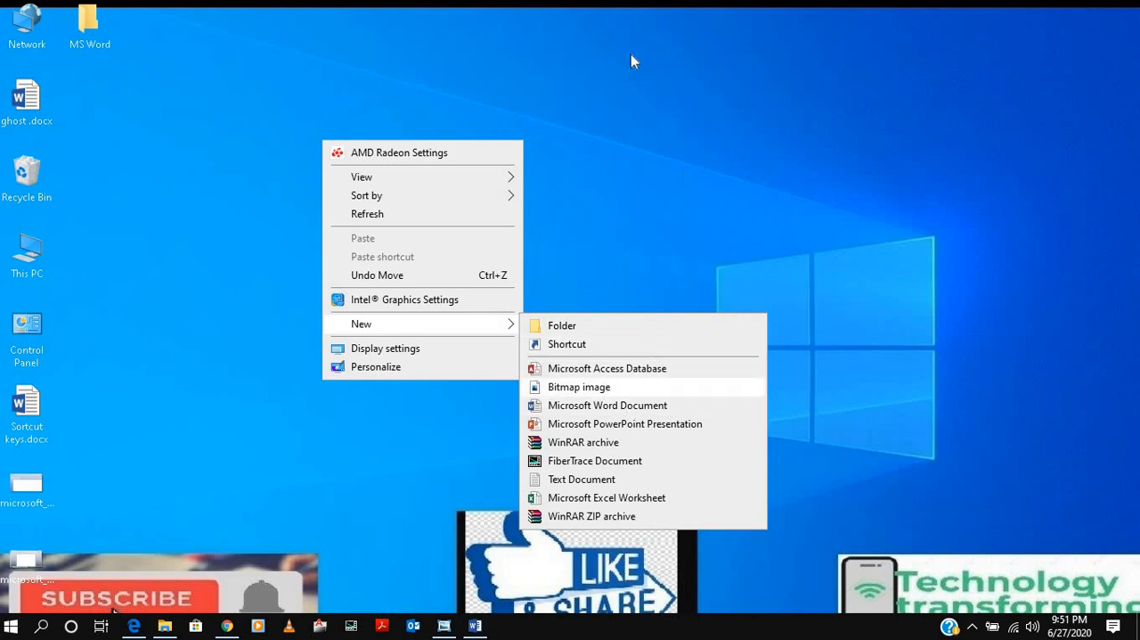
{"action": "left_click", "coordinate": [11, 626]}
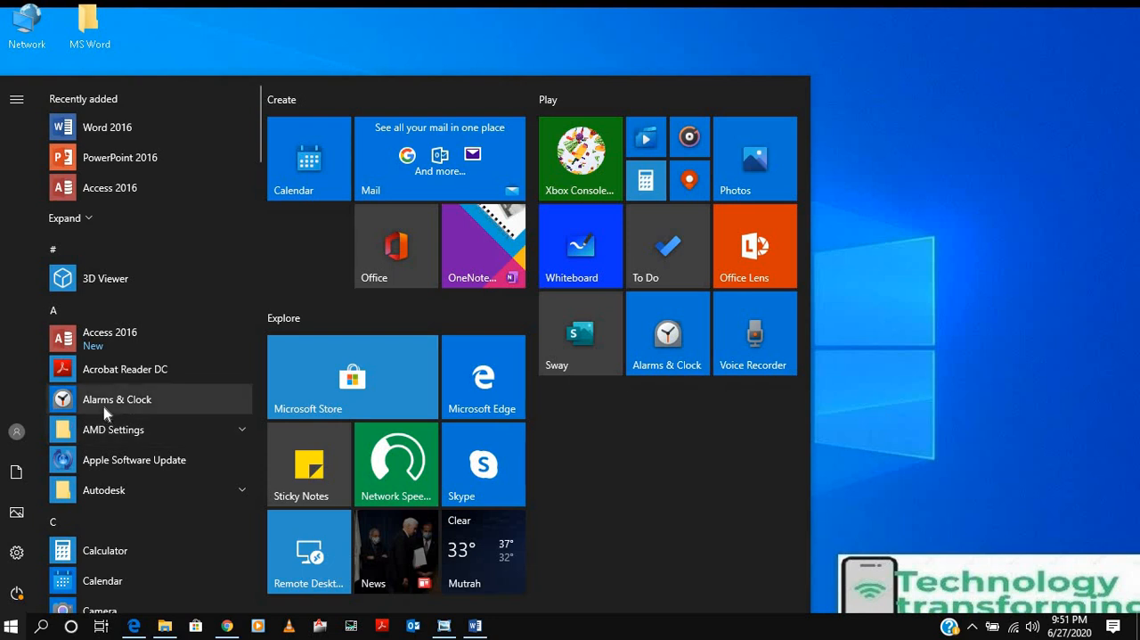
{"action": "scroll", "coordinate": [104, 410], "scroll_direction": "down", "scroll_amount": 3}
{"action": "scroll", "coordinate": [103, 406], "scroll_direction": "down", "scroll_amount": 10}
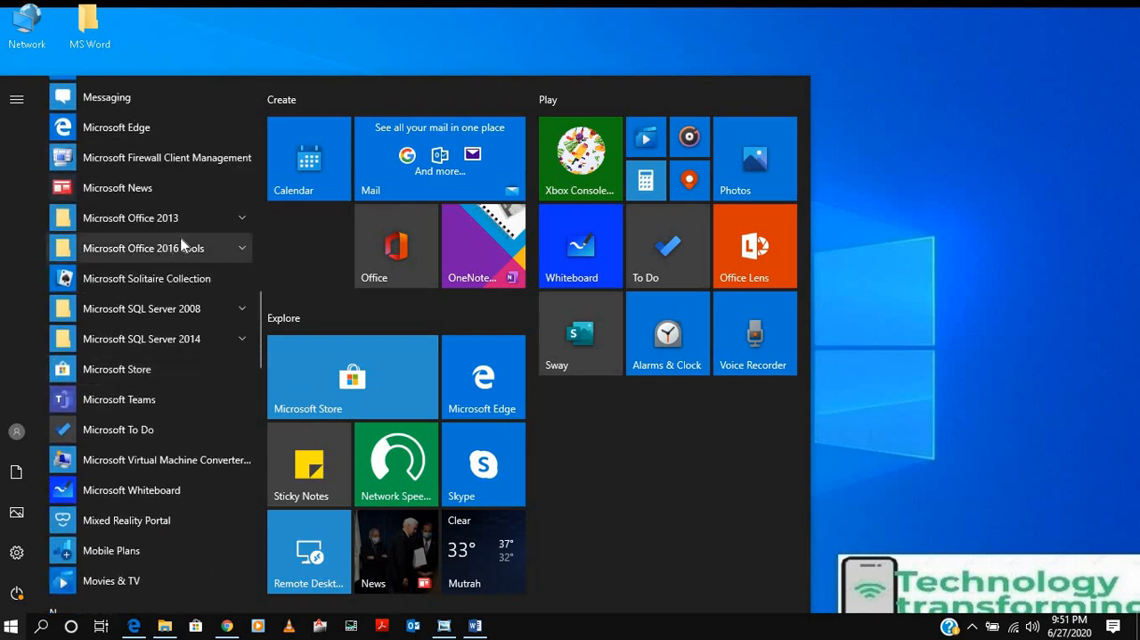
Search Windows for "win" and launch Word 2016 from the results.
{"action": "left_click", "coordinate": [42, 627]}
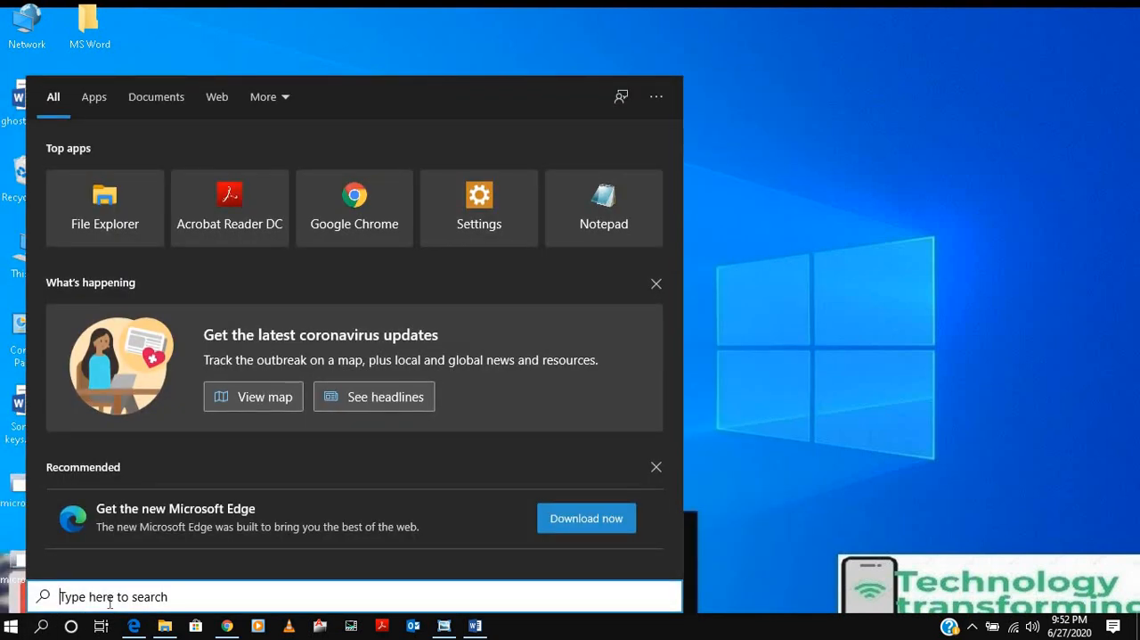
{"action": "type", "text": "win"}
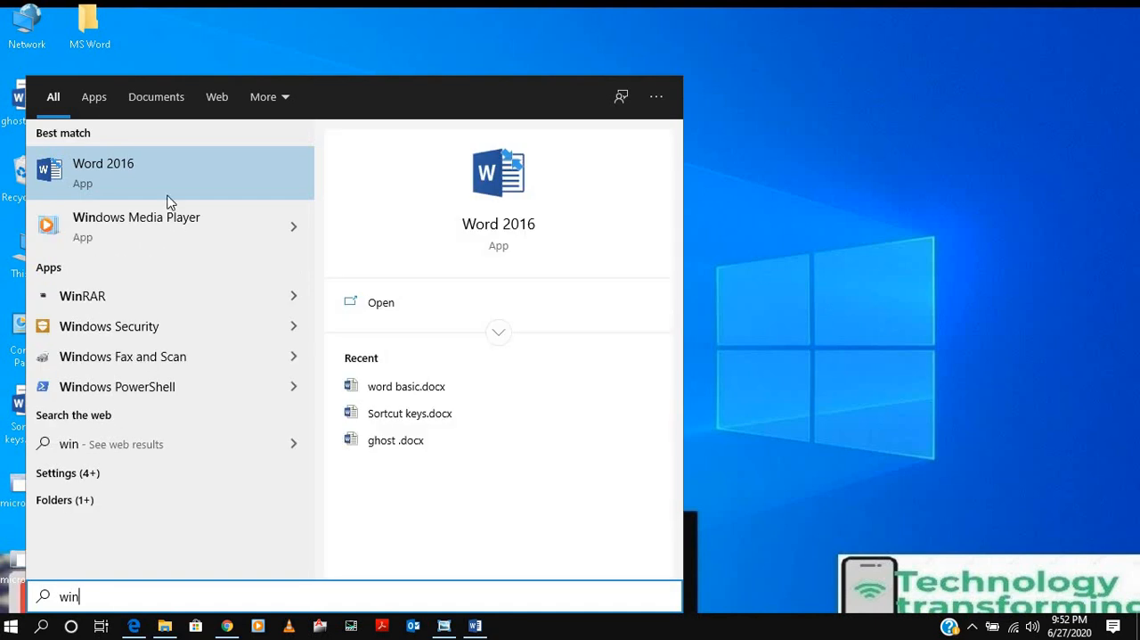
{"action": "left_click", "coordinate": [159, 172]}
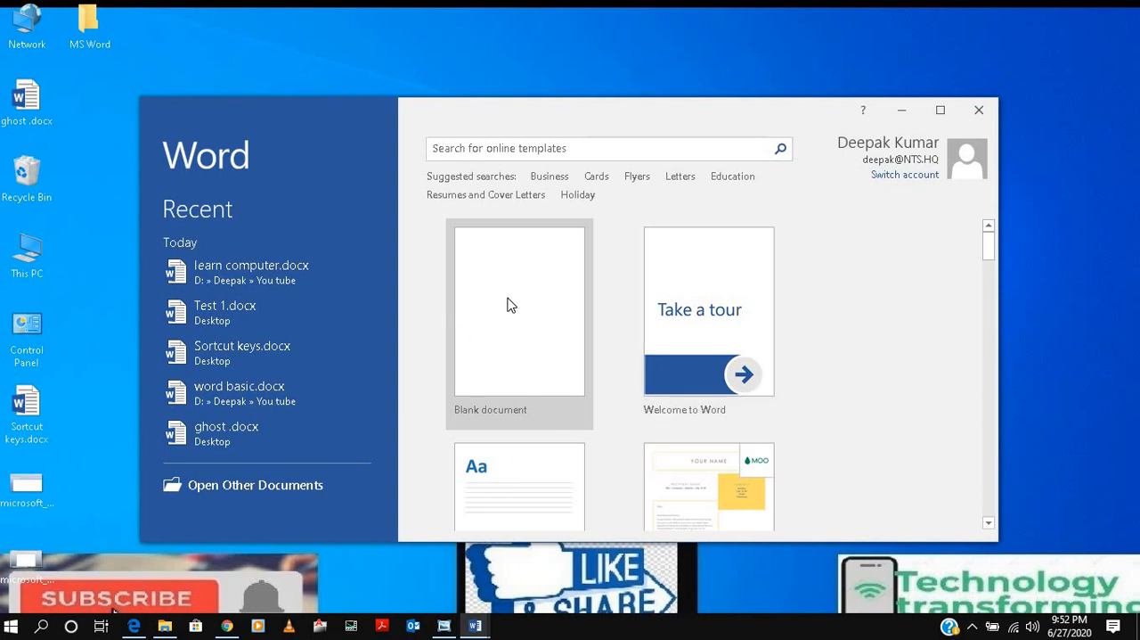
Look over the start screen templates, create a blank document and maximize its window.
{"action": "scroll", "coordinate": [509, 301], "scroll_direction": "down", "scroll_amount": 2}
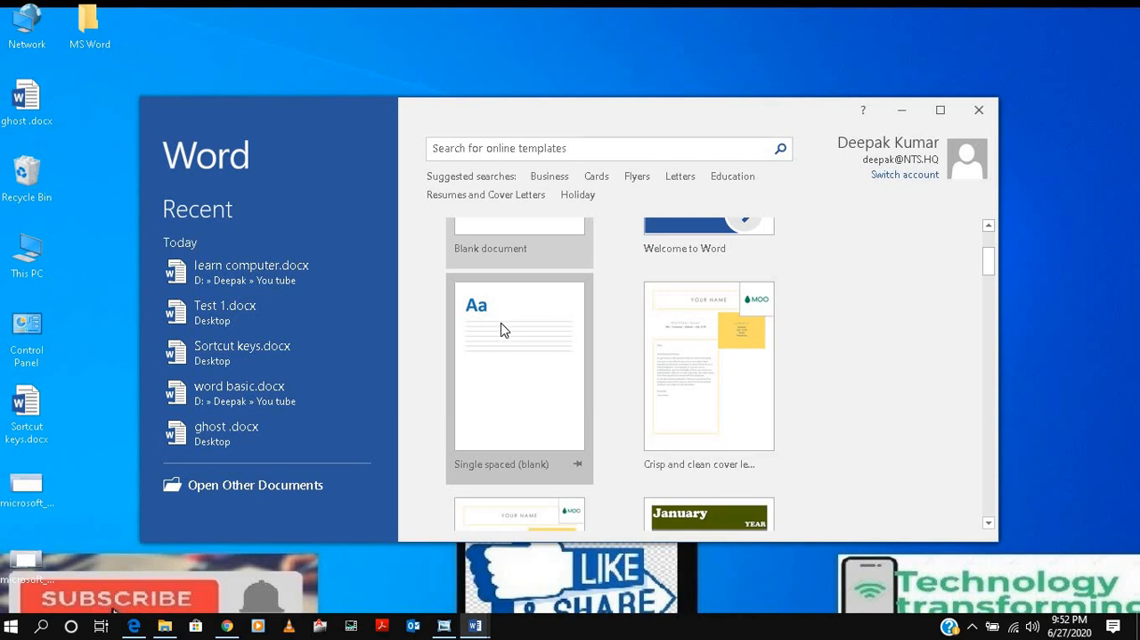
{"action": "scroll", "coordinate": [501, 328], "scroll_direction": "up", "scroll_amount": 2}
{"action": "left_click", "coordinate": [494, 297]}
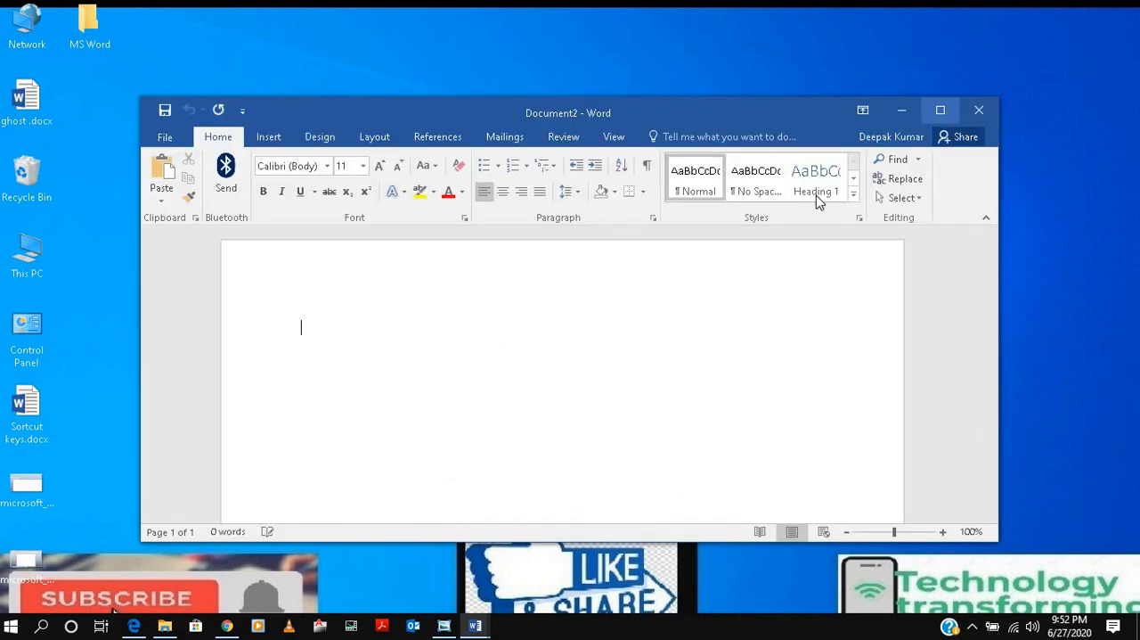
{"action": "left_click", "coordinate": [940, 109]}
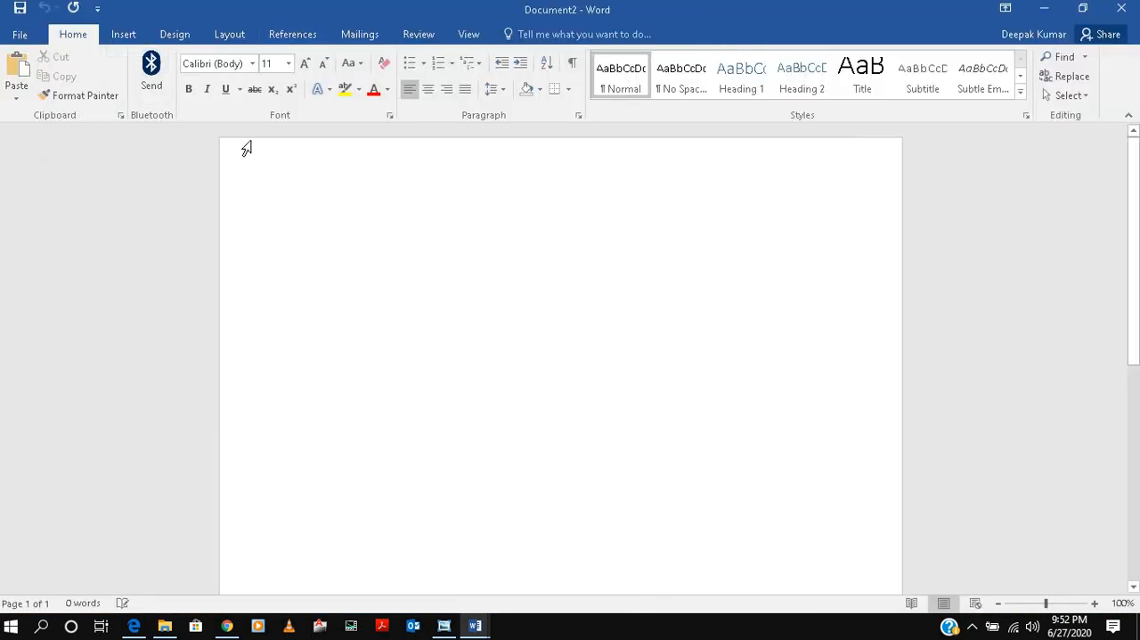
Examine the preset page margins, orientations and paper sizes available for the blank document.
{"action": "left_click", "coordinate": [229, 33]}
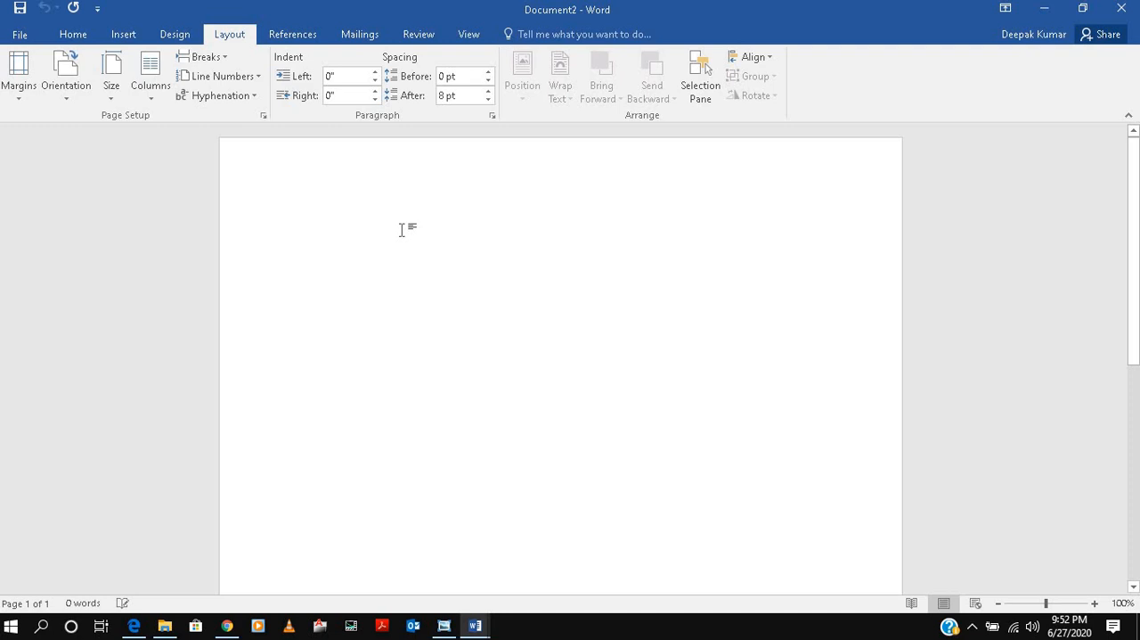
{"action": "left_click", "coordinate": [15, 108]}
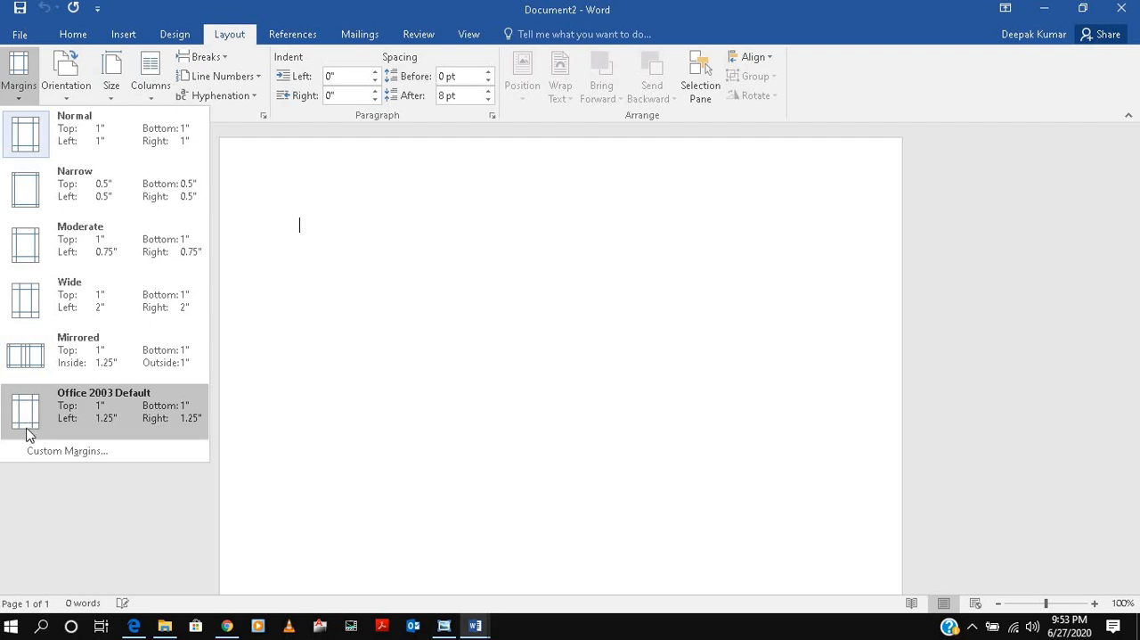
{"action": "left_click", "coordinate": [65, 100]}
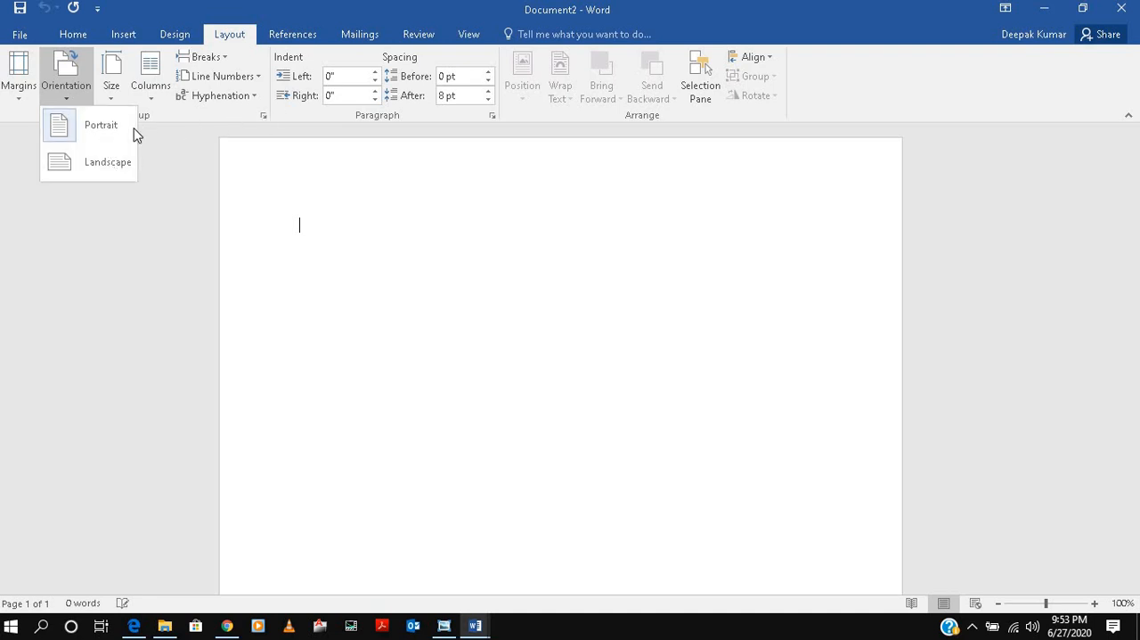
{"action": "left_click", "coordinate": [112, 102]}
{"action": "left_click", "coordinate": [112, 102]}
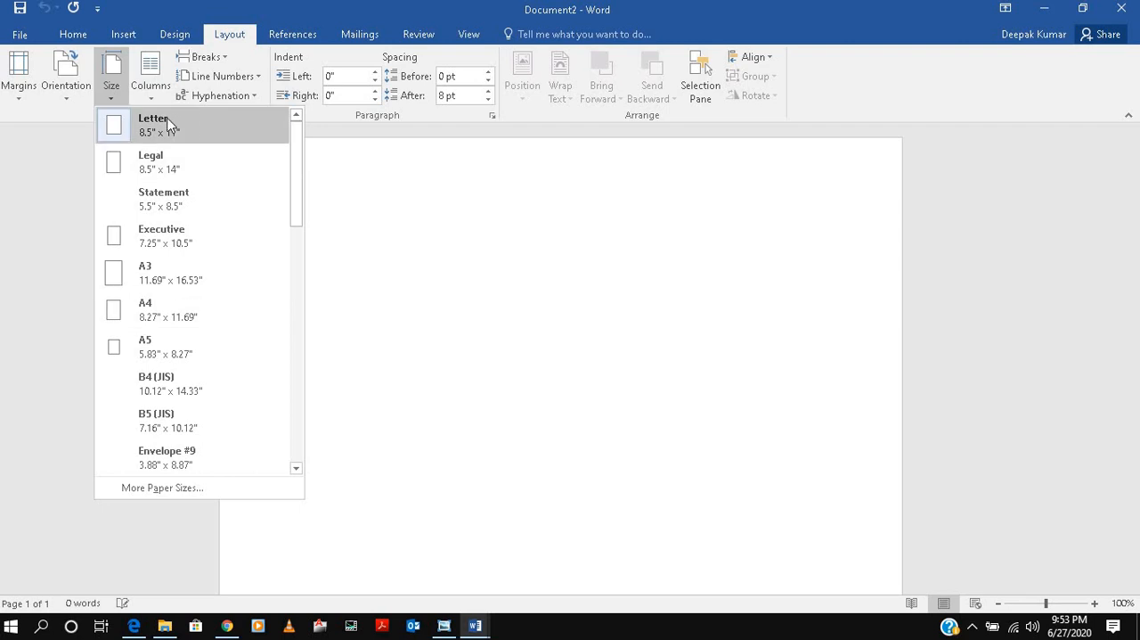
{"action": "left_click", "coordinate": [241, 135]}
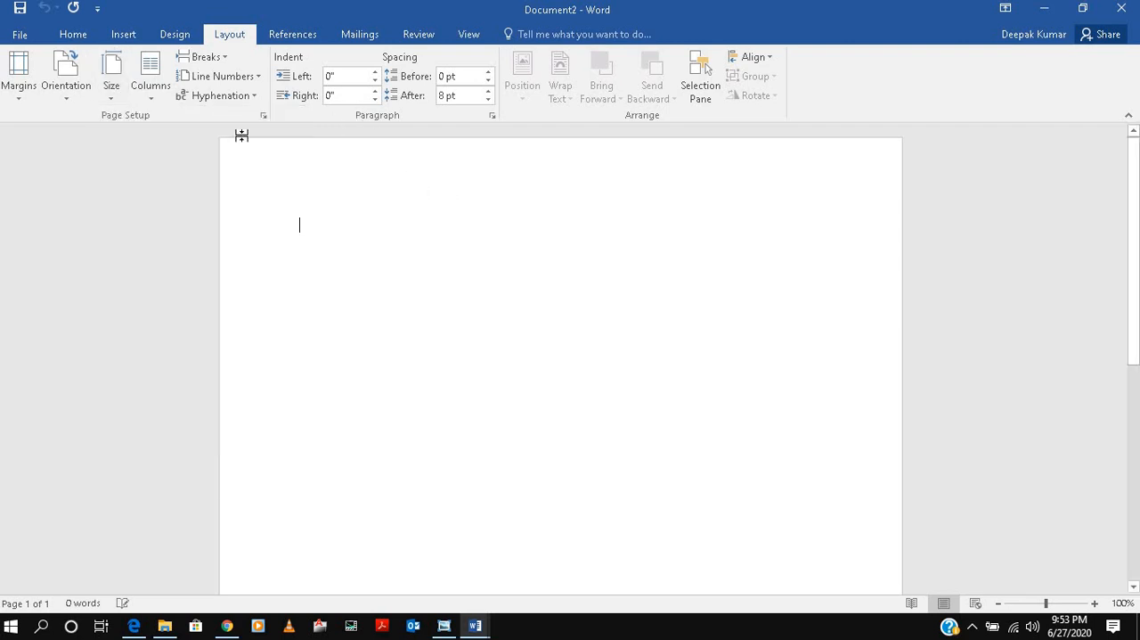
Try landscape and portrait orientation alternately in the Page Setup dialog, ending on landscape.
{"action": "left_click", "coordinate": [263, 116]}
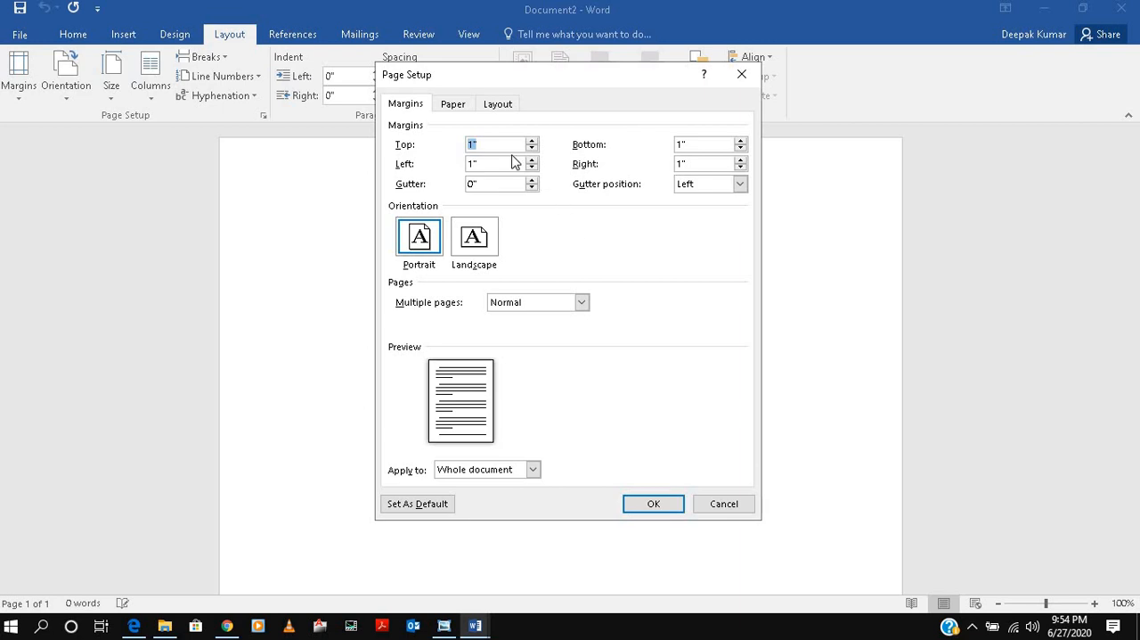
{"action": "left_click", "coordinate": [490, 245]}
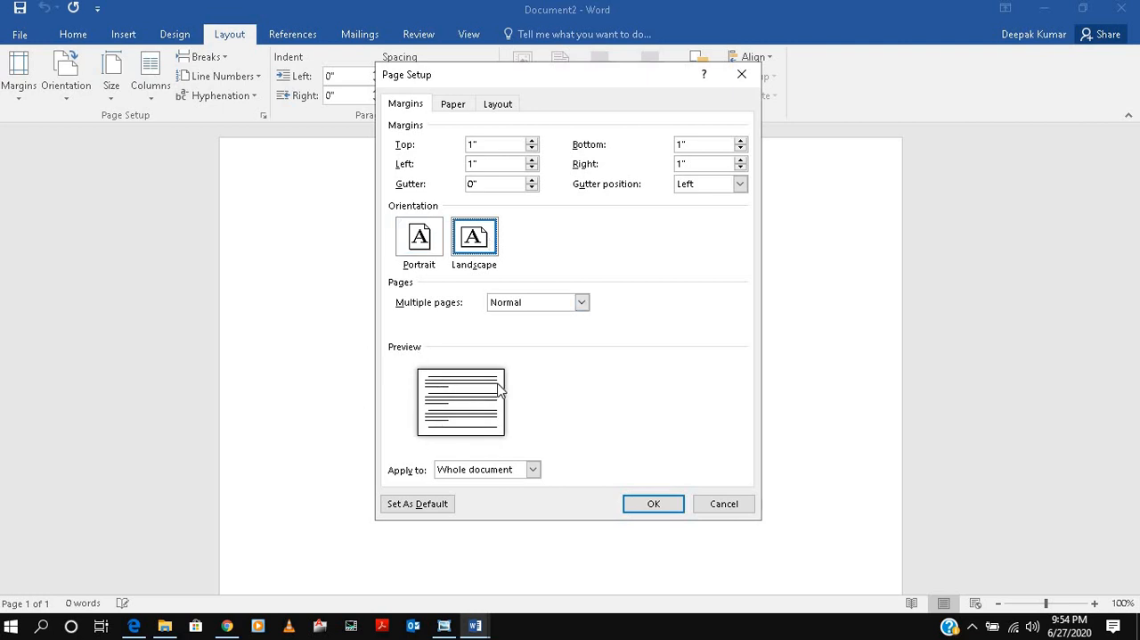
{"action": "left_click", "coordinate": [420, 236]}
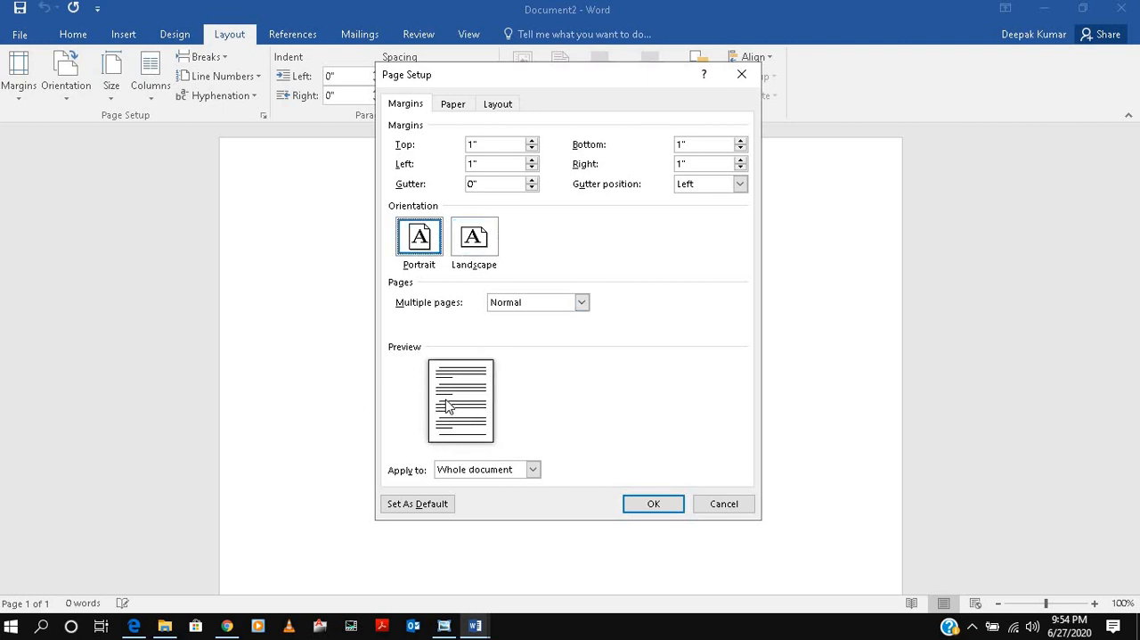
{"action": "left_click", "coordinate": [477, 236]}
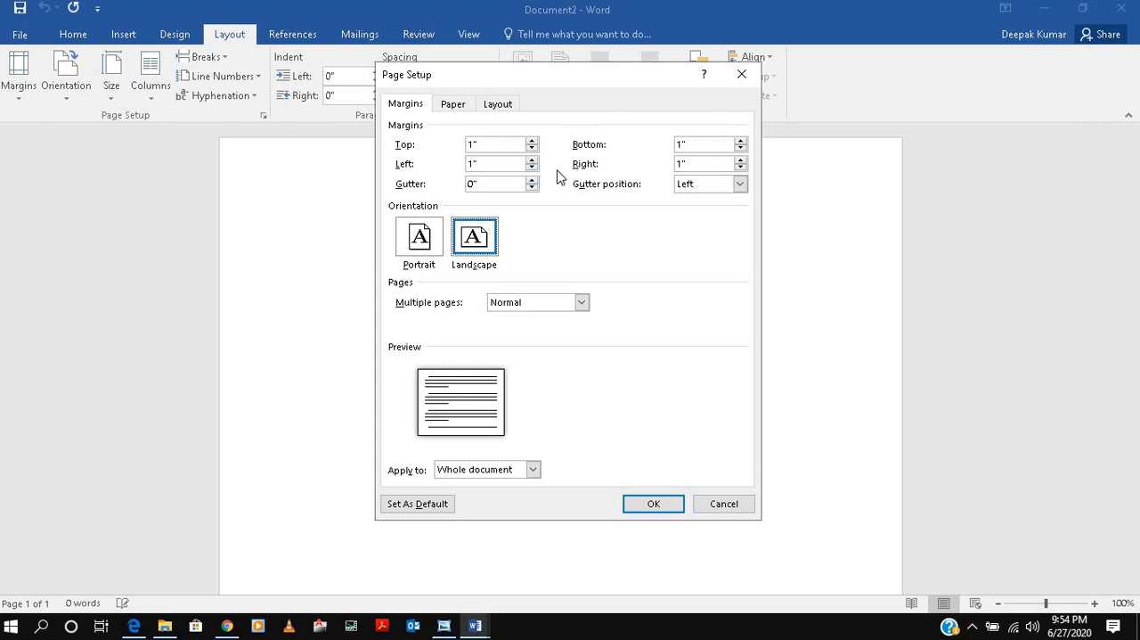
Review the paper and layout settings in Page Setup and apply portrait orientation to the whole document.
{"action": "left_click", "coordinate": [463, 101]}
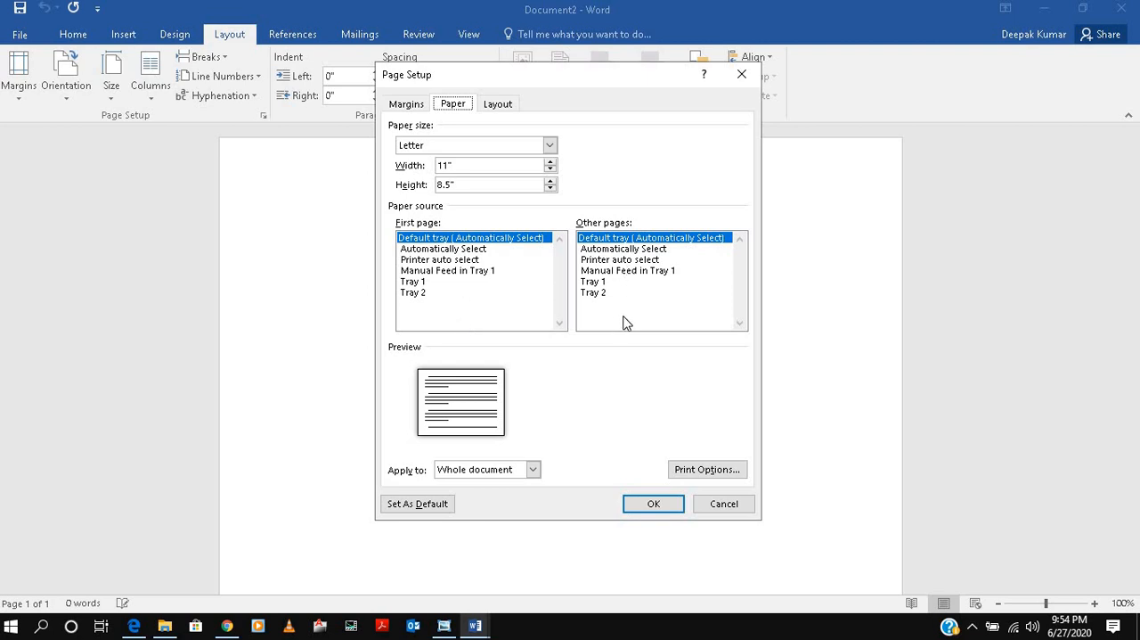
{"action": "left_click", "coordinate": [490, 105]}
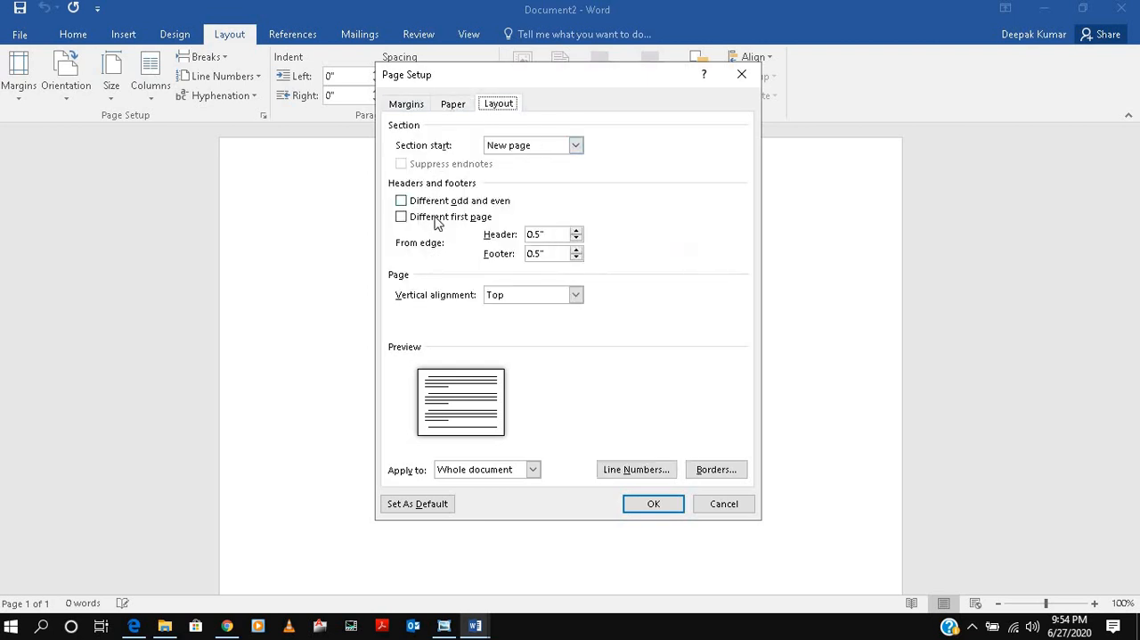
{"action": "left_click", "coordinate": [411, 106]}
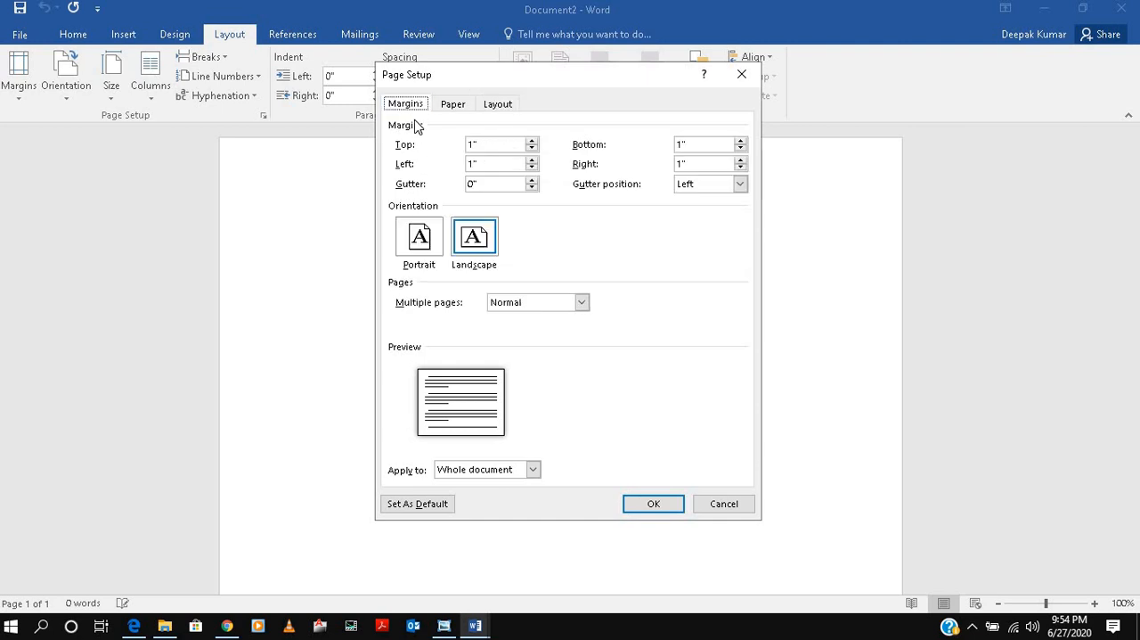
{"action": "left_click", "coordinate": [418, 236]}
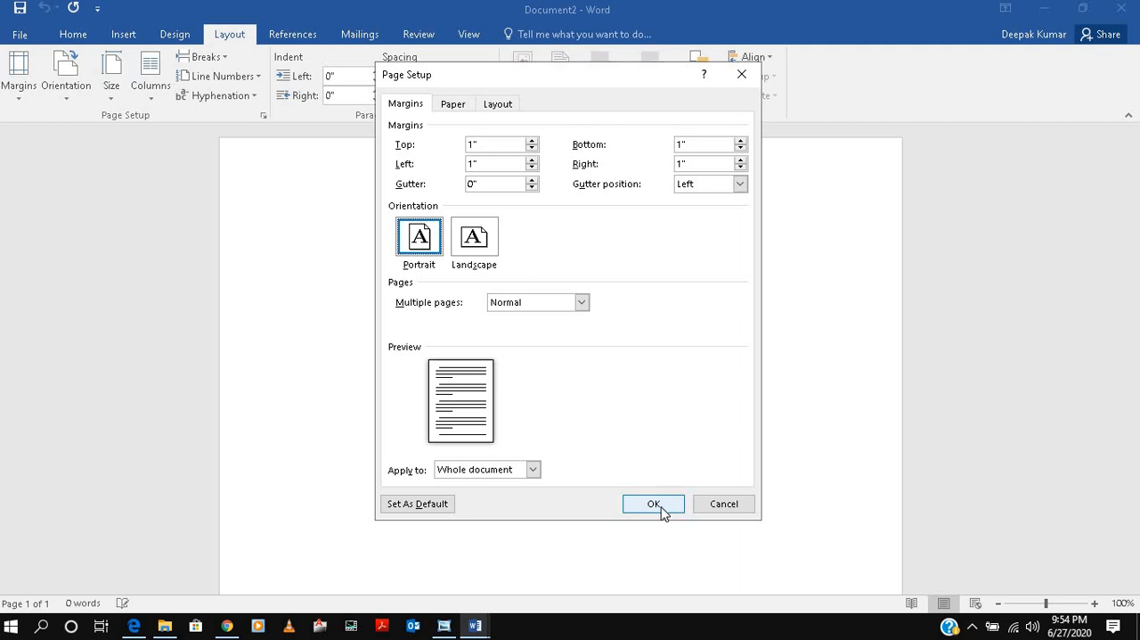
{"action": "left_click", "coordinate": [663, 506]}
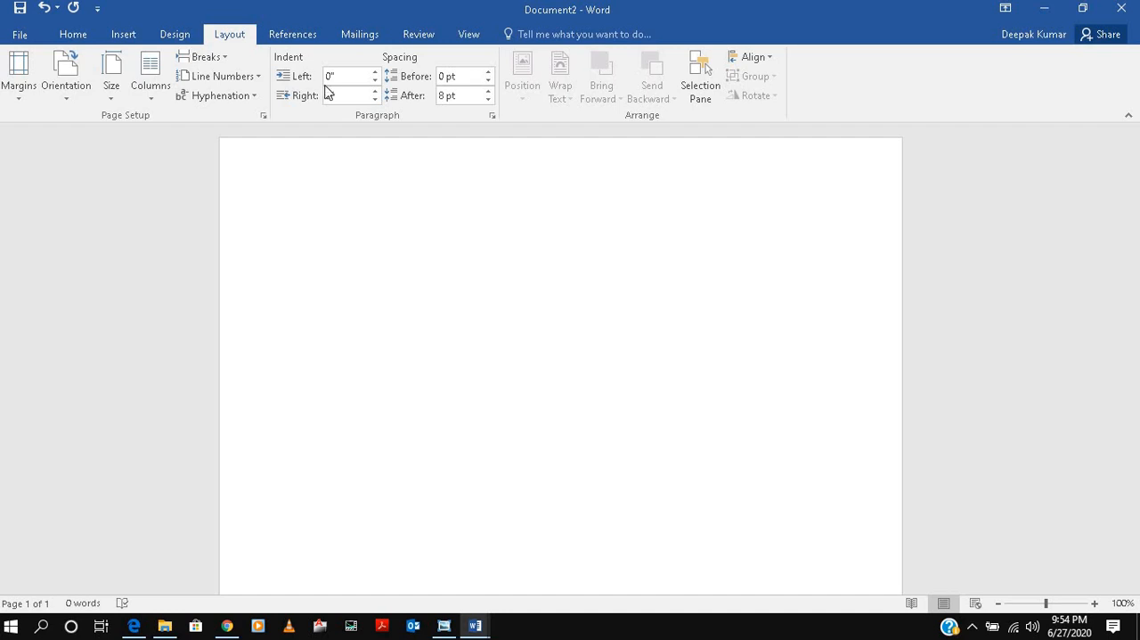
{"action": "left_click", "coordinate": [16, 36]}
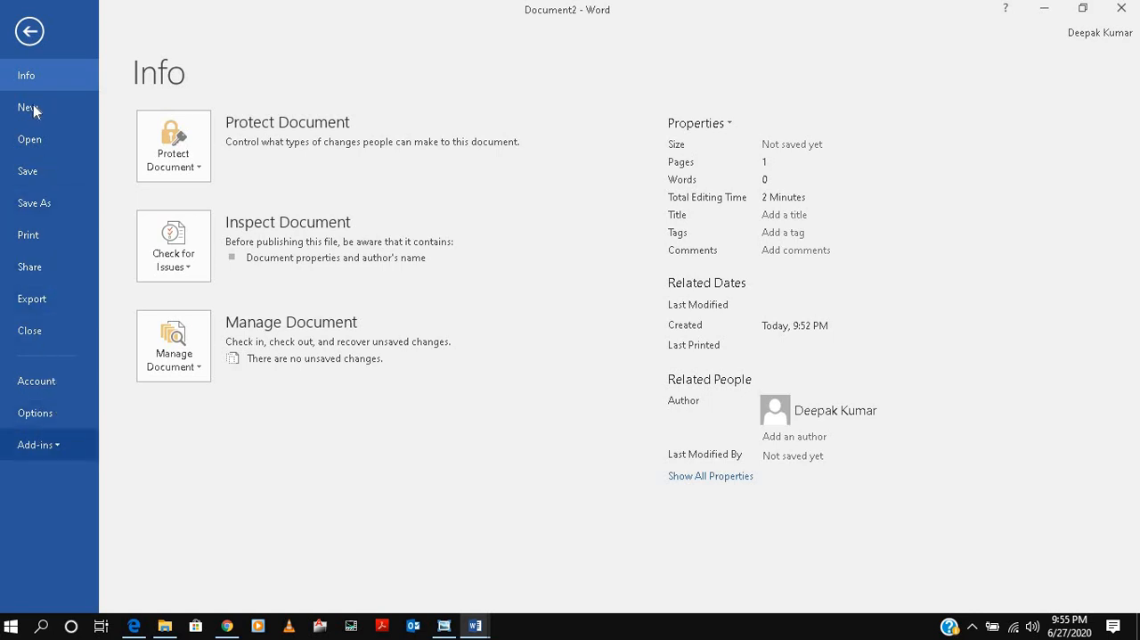
{"action": "left_click", "coordinate": [32, 32]}
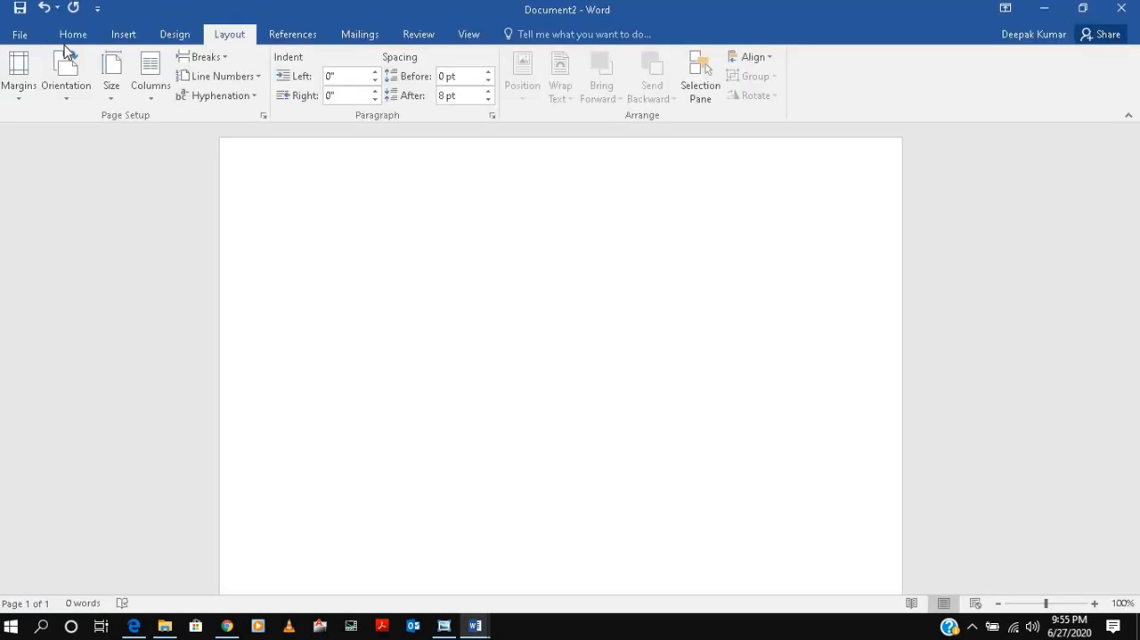
{"action": "left_click", "coordinate": [72, 36]}
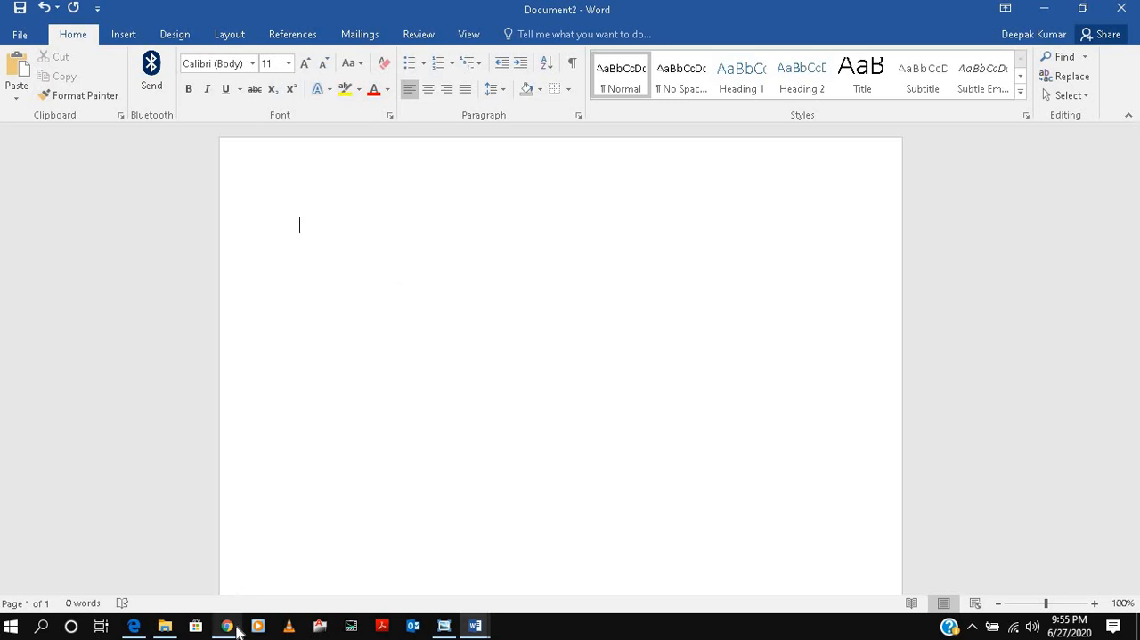
Check the two selected smartwatch paragraphs in Microsoft Edge and paste them into the blank Word document, followed by a new line.
{"action": "left_click", "coordinate": [134, 627]}
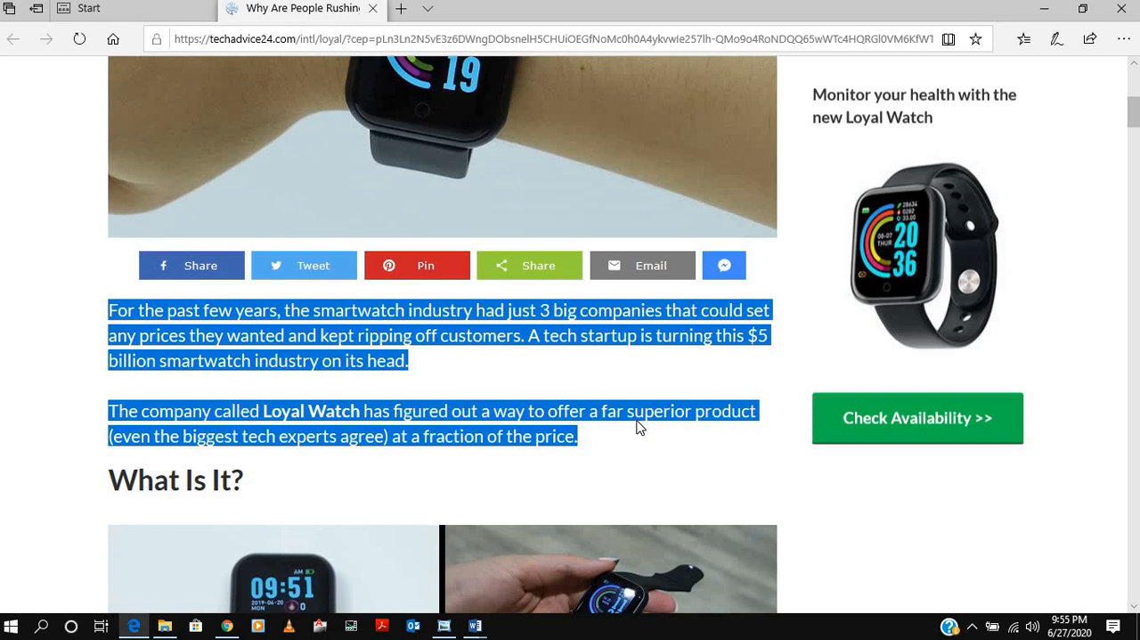
{"action": "left_click", "coordinate": [1044, 8]}
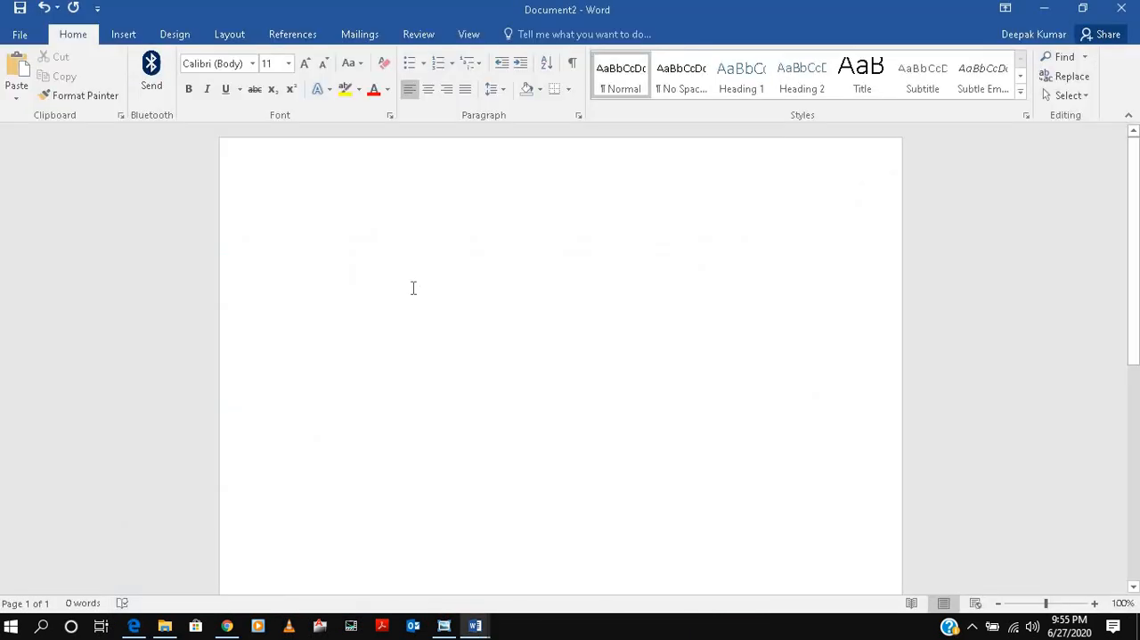
{"action": "type", "text": "For the past few years, the smartwatch industry had just 3 big companies that could set any prices they wanted and kept ripping off customers. A tech startup is turning this $5 billion smartwatch industry on its head.  The company called Loyal Watch has figured out a way to offer a far superior product (even the biggest tech experts agree) at a fraction of the price."}
{"action": "key", "text": "Return"}
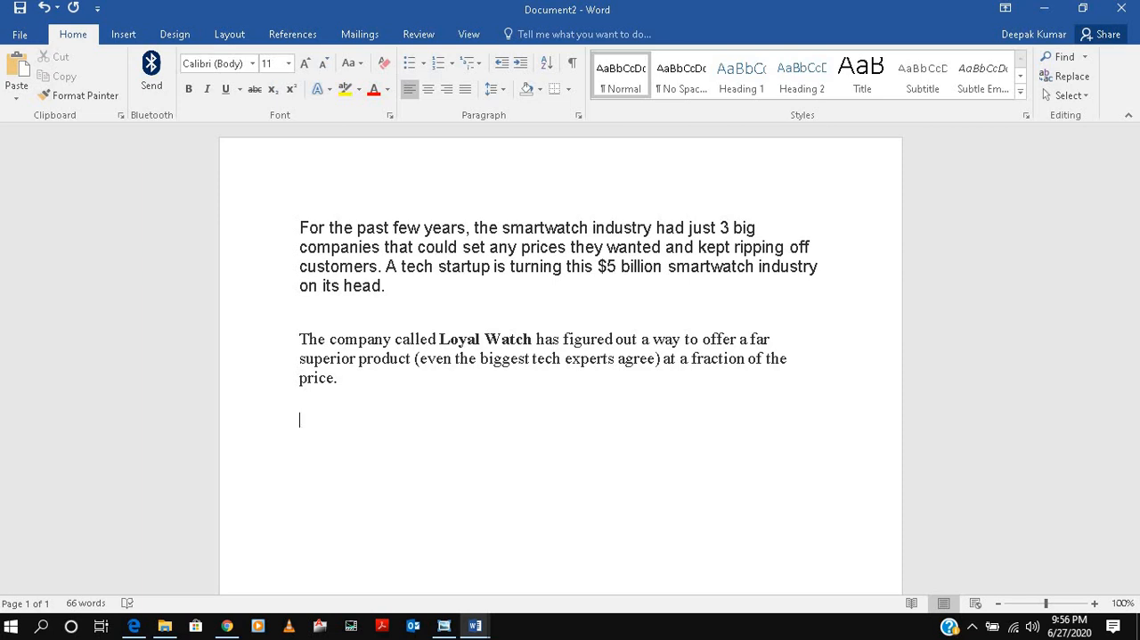
Generate one sample paragraph containing one sentence below the pasted text with the formula =rand(1,1).
{"action": "type", "text": "rand(1,1)"}
{"action": "key", "text": "Return"}
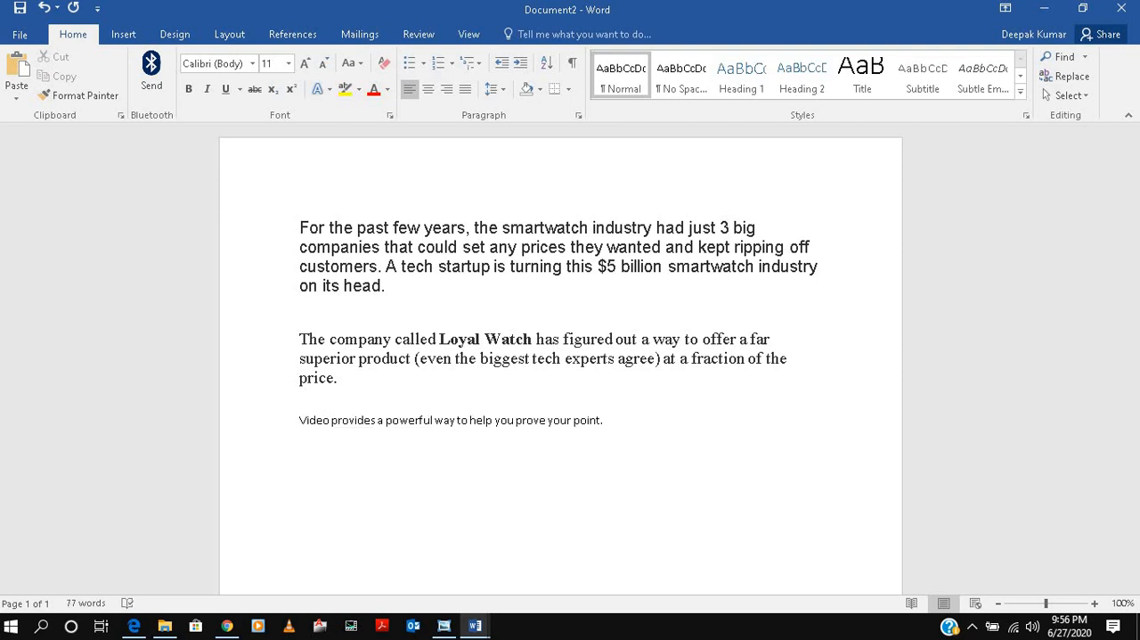
Generate three sample paragraphs of two sentences each below the existing text with the formula =rand(3,2).
{"action": "type", "text": "=rand(3,2)"}
{"action": "key", "text": "Return"}
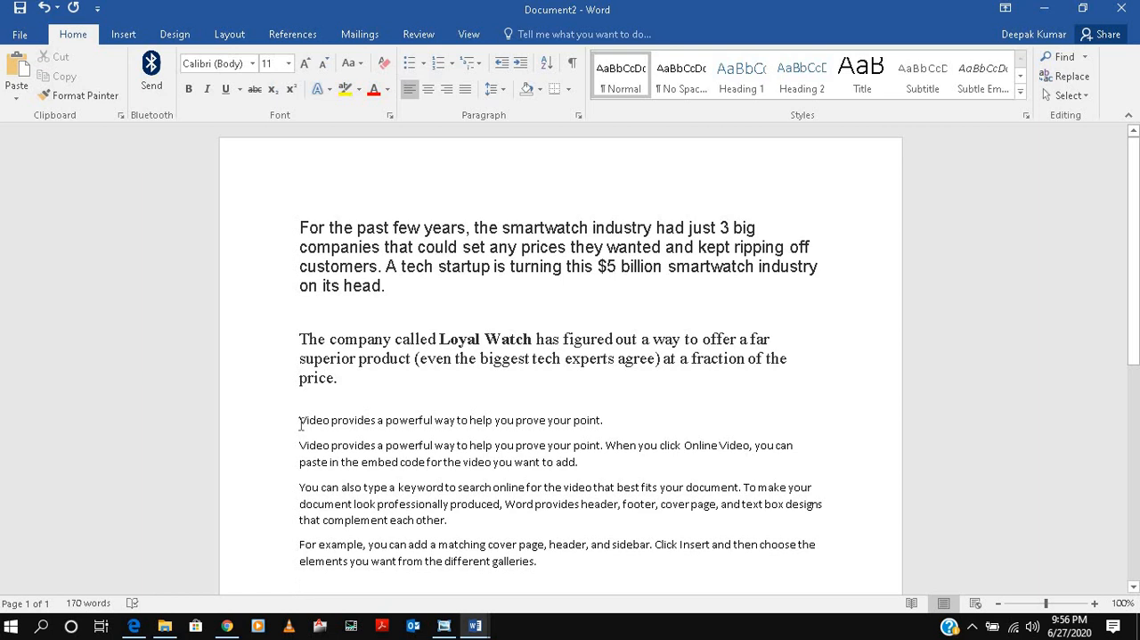
Set all four generated sample paragraphs to the Arial font and try one size step up and back down.
{"action": "left_click_drag", "start_coordinate": [301, 424], "coordinate": [545, 559]}
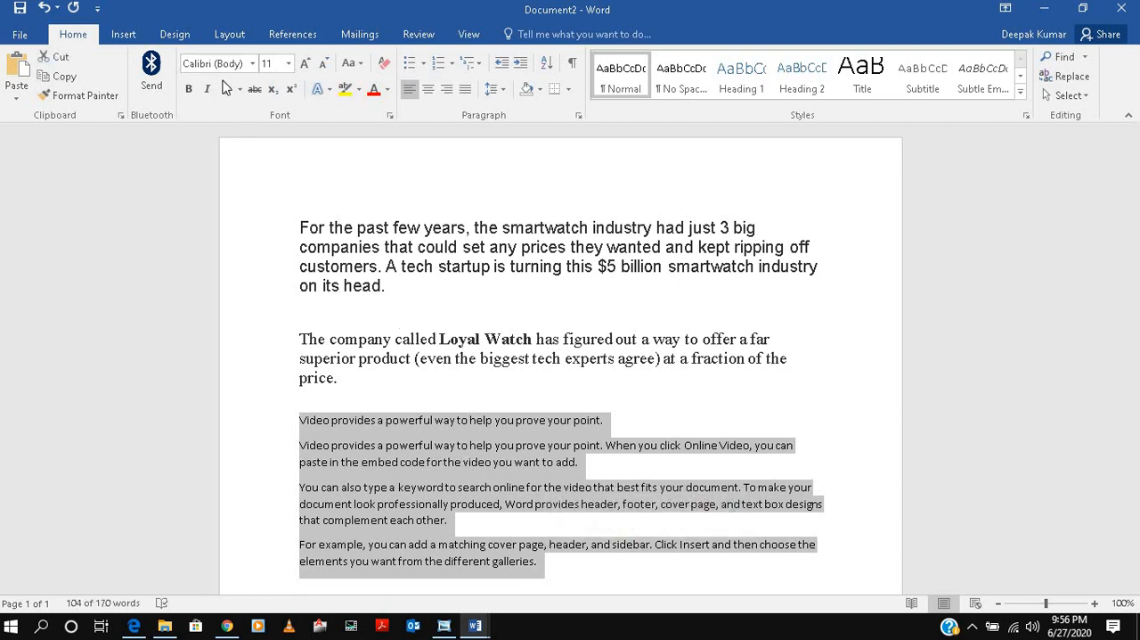
{"action": "left_click", "coordinate": [252, 65]}
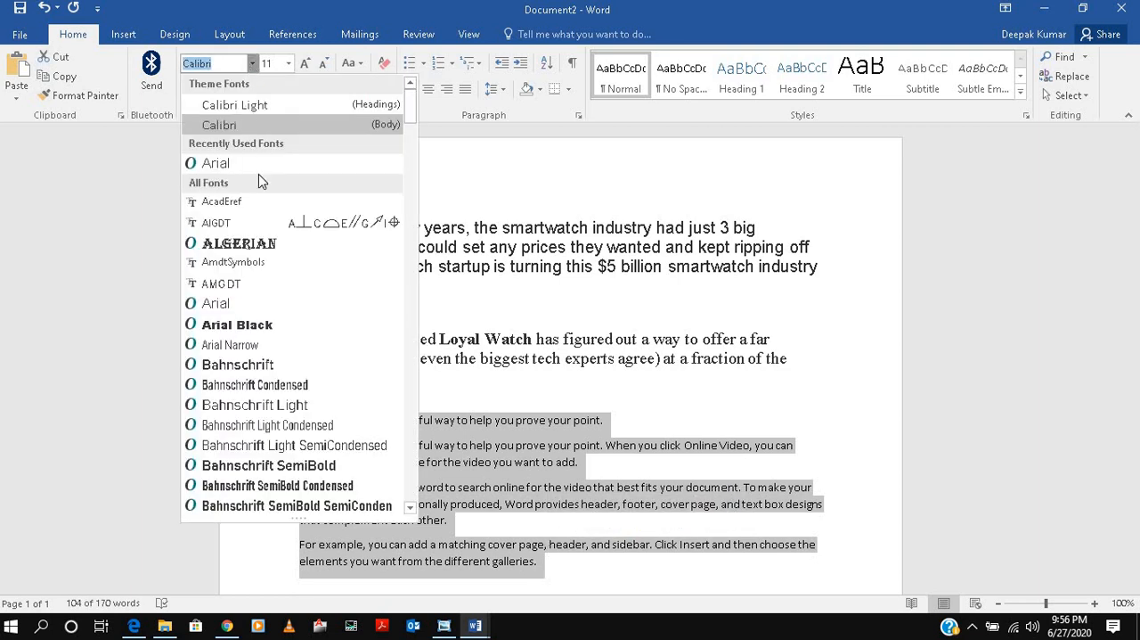
{"action": "left_click", "coordinate": [239, 172]}
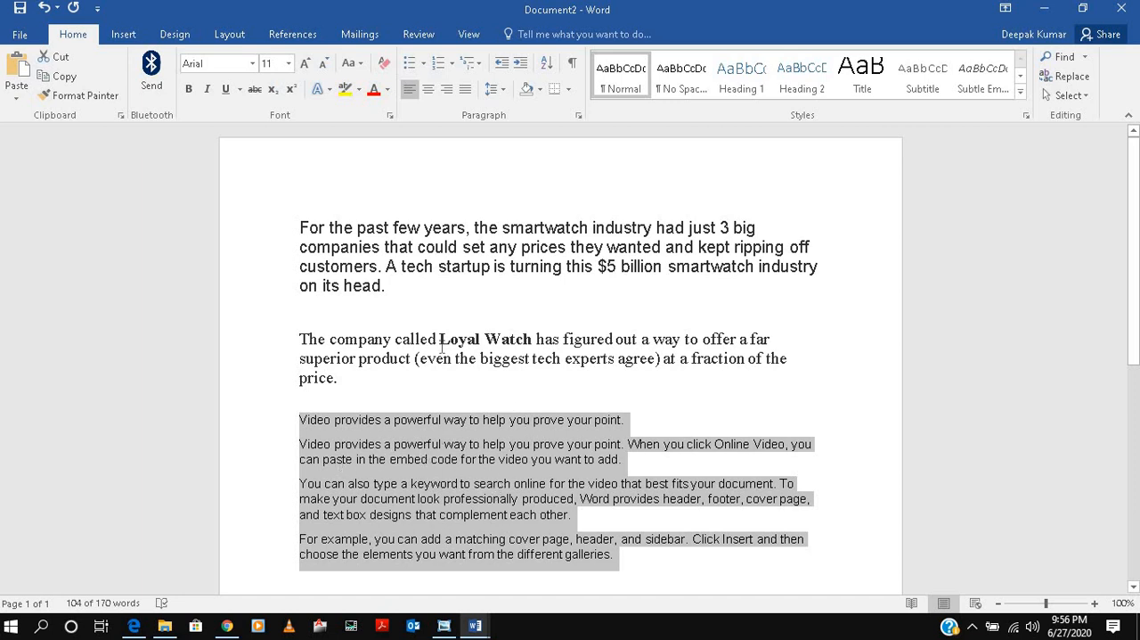
{"action": "left_click", "coordinate": [305, 65]}
{"action": "left_click", "coordinate": [323, 68]}
Copy the sample paragraphs' formatting onto the two smartwatch paragraphs with Format Painter.
{"action": "left_click", "coordinate": [79, 100]}
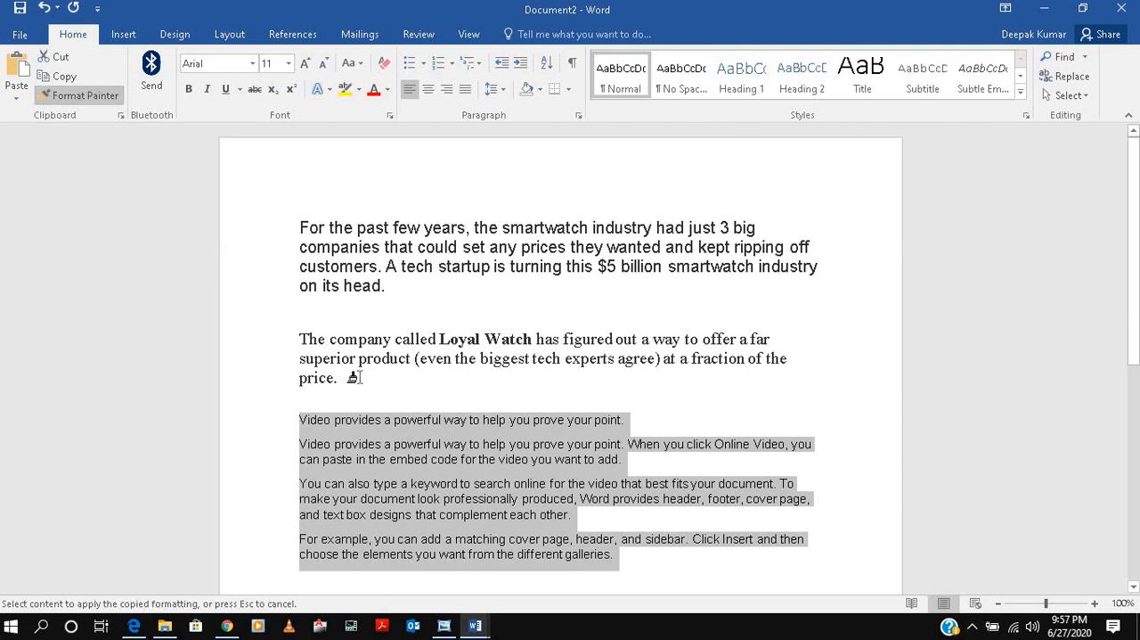
{"action": "mouse_move", "coordinate": [348, 383]}
{"action": "left_mouse_down"}
{"action": "mouse_move", "coordinate": [298, 262]}
{"action": "mouse_move", "coordinate": [299, 223]}
{"action": "left_mouse_up"}
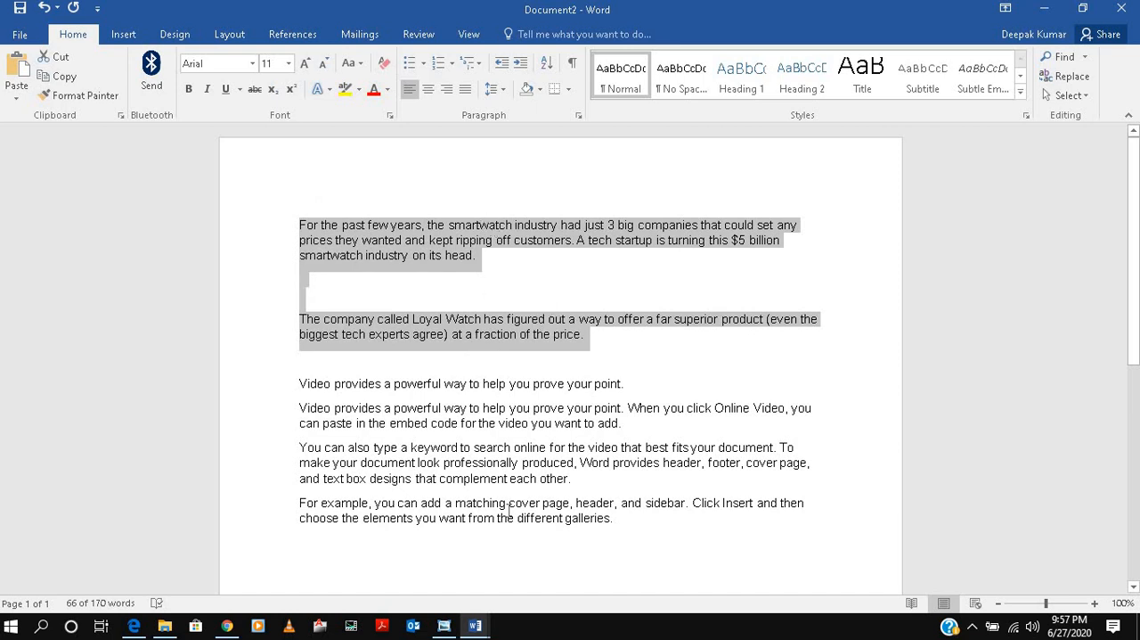
{"action": "left_click", "coordinate": [524, 443]}
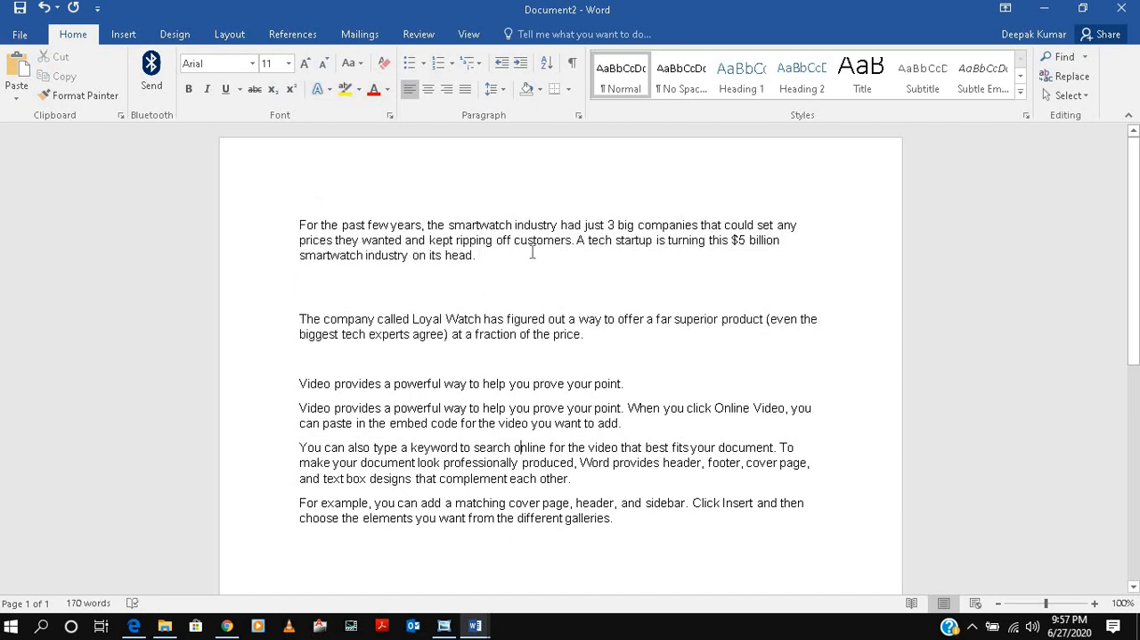
Enlarge the opening word "For" of the first paragraph to size 16 and make it bold.
{"action": "left_click", "coordinate": [297, 223]}
{"action": "left_click_drag", "start_coordinate": [304, 222], "coordinate": [319, 224]}
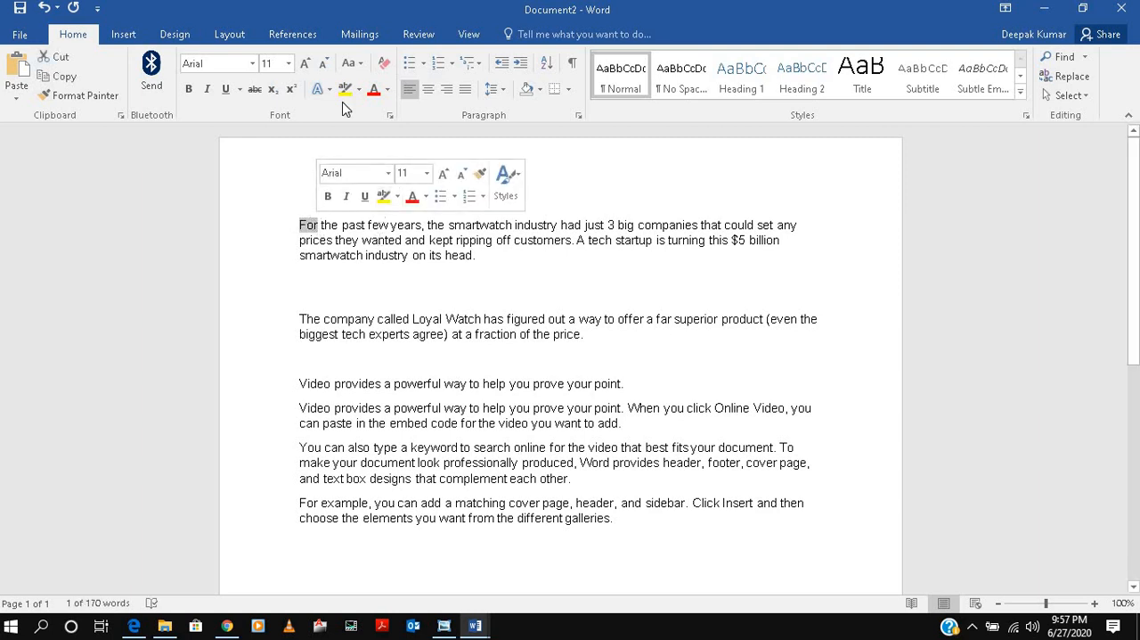
{"action": "left_click", "coordinate": [306, 66]}
{"action": "left_click", "coordinate": [305, 66]}
{"action": "left_click", "coordinate": [305, 66]}
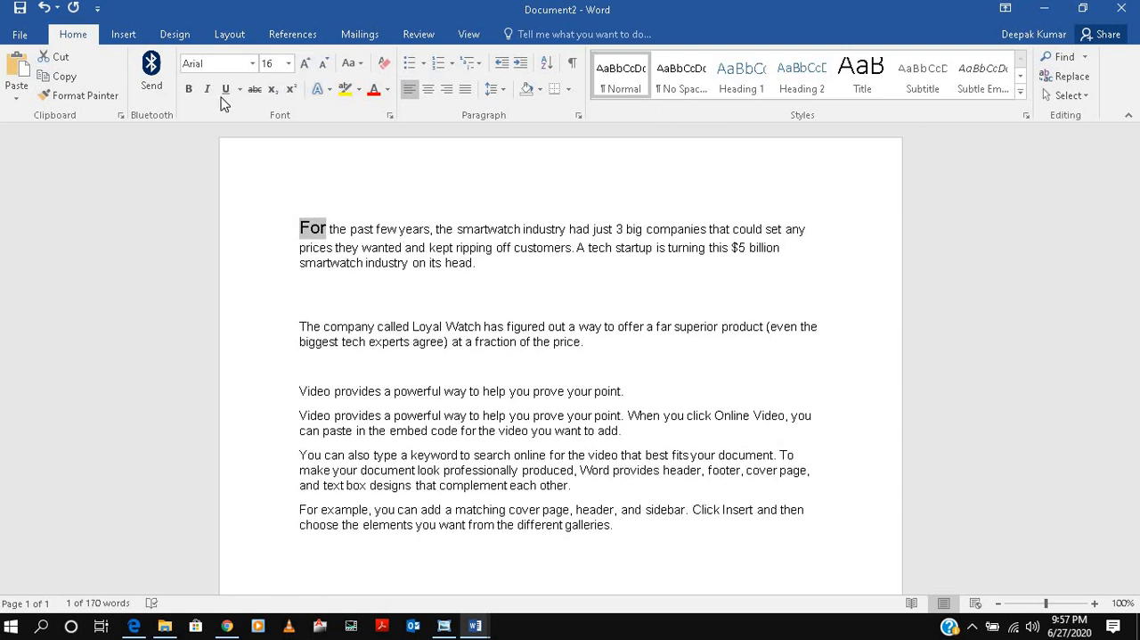
{"action": "left_click", "coordinate": [188, 89]}
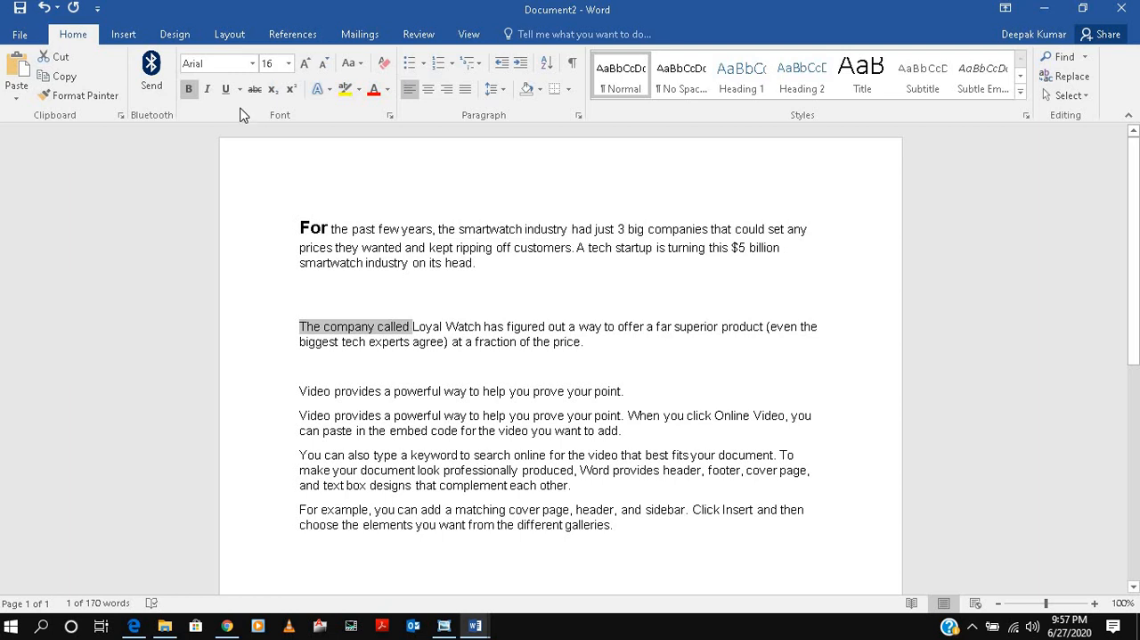
Italicize "The company called" in the second paragraph and underline "smartwatch industry" in the first.
{"action": "left_click", "coordinate": [206, 89]}
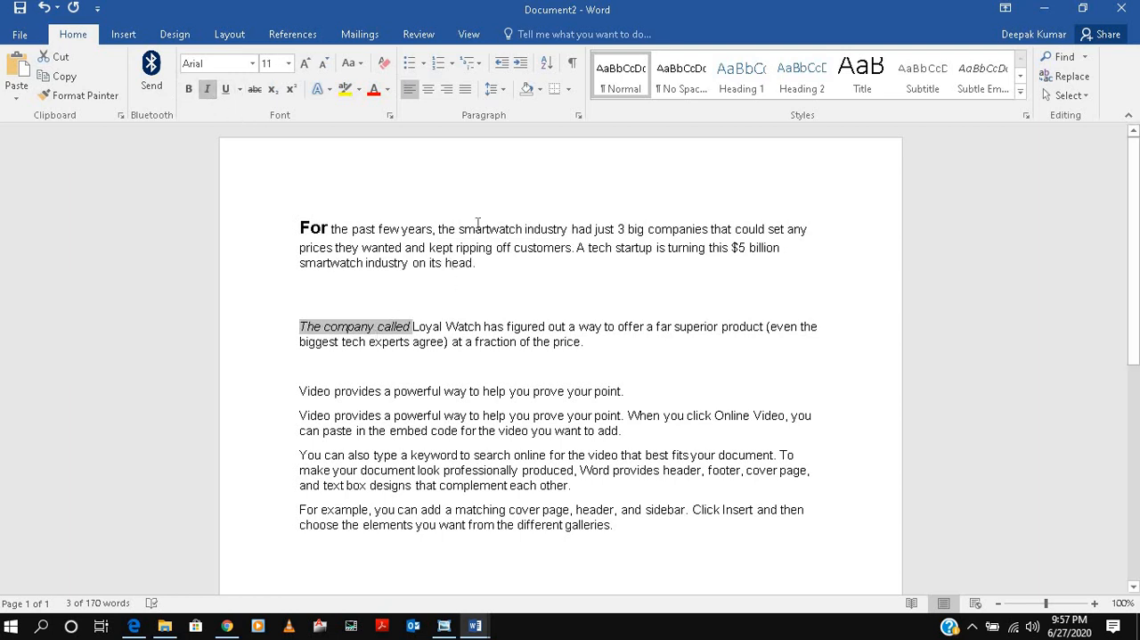
{"action": "left_click_drag", "start_coordinate": [459, 229], "coordinate": [573, 235]}
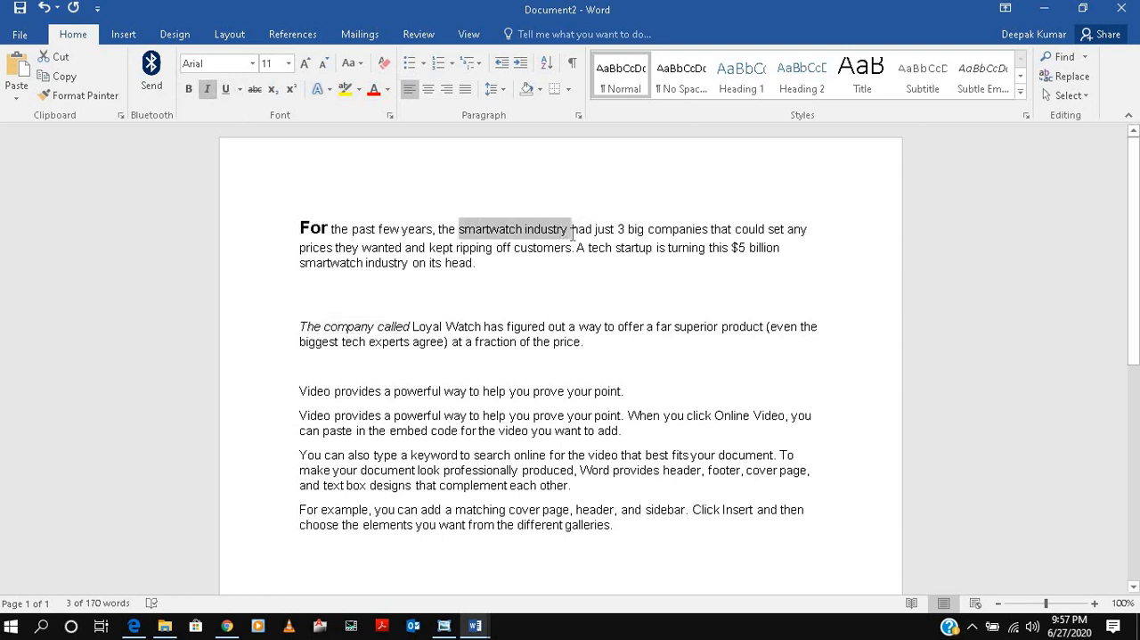
{"action": "left_click", "coordinate": [225, 89]}
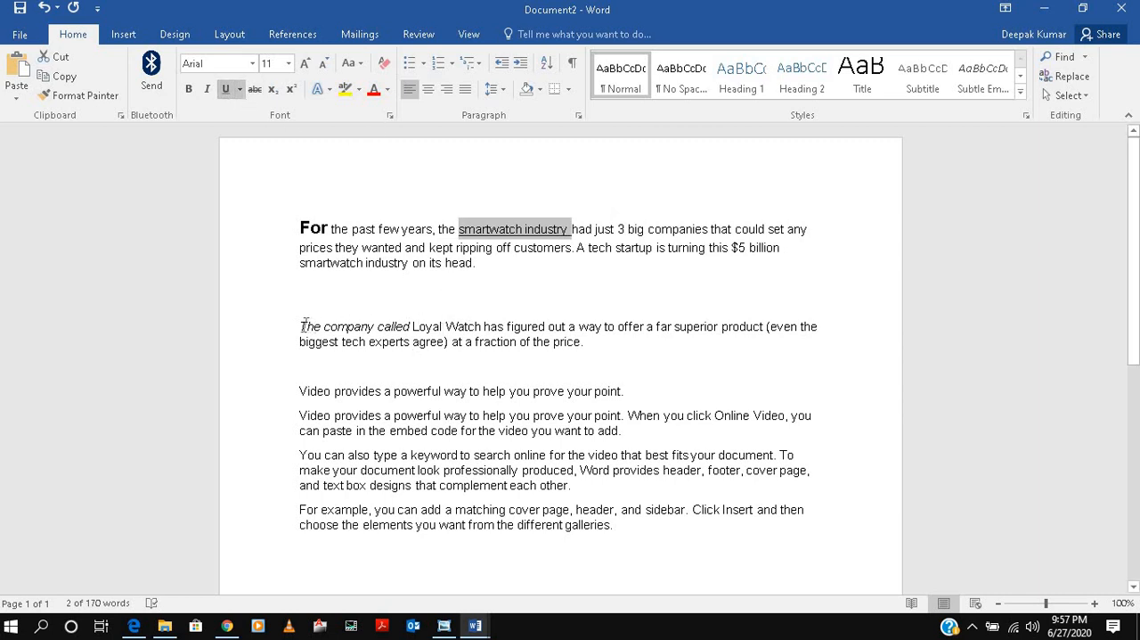
Format the single line "Video provides a powerful way to help you prove your point." as centered, bold, red text at size 12.
{"action": "left_click_drag", "start_coordinate": [301, 392], "coordinate": [628, 393]}
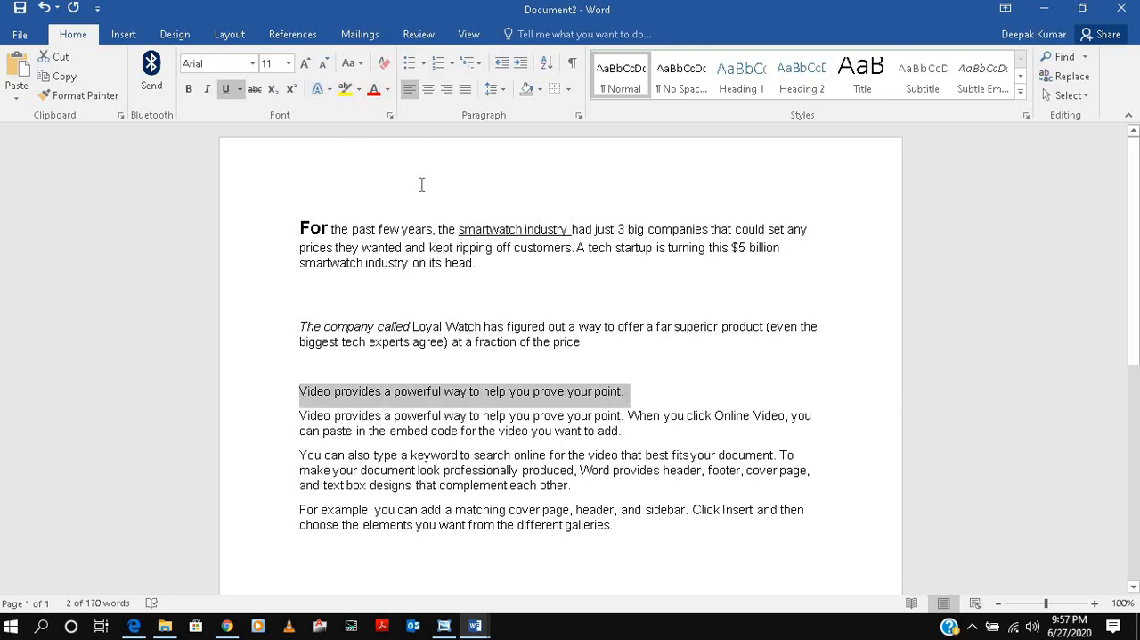
{"action": "left_click", "coordinate": [387, 90]}
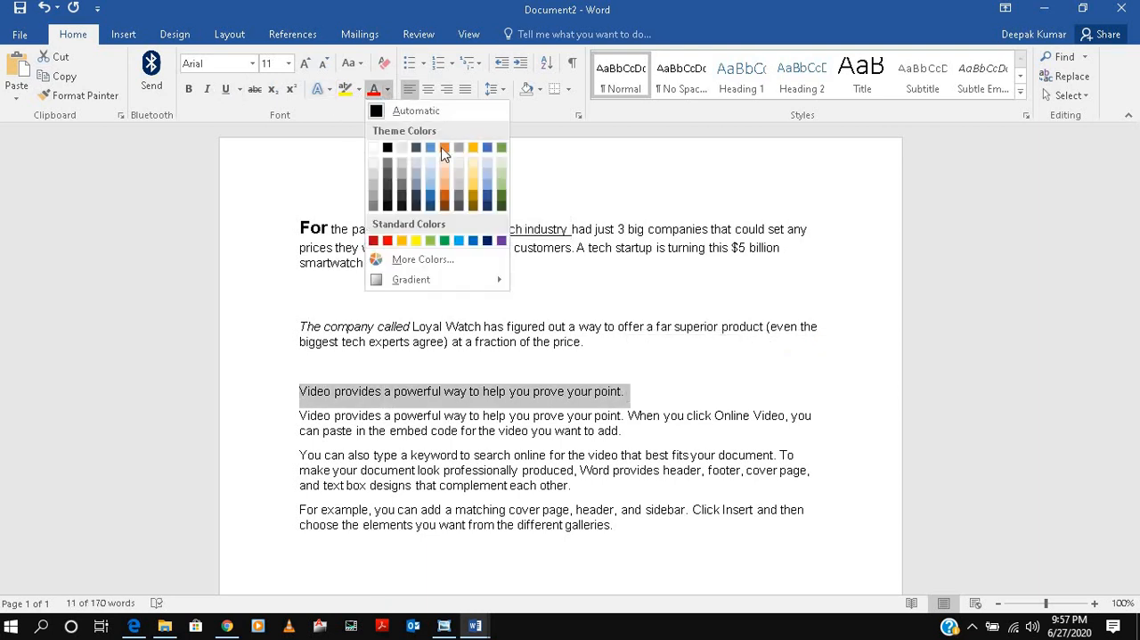
{"action": "left_click", "coordinate": [387, 241]}
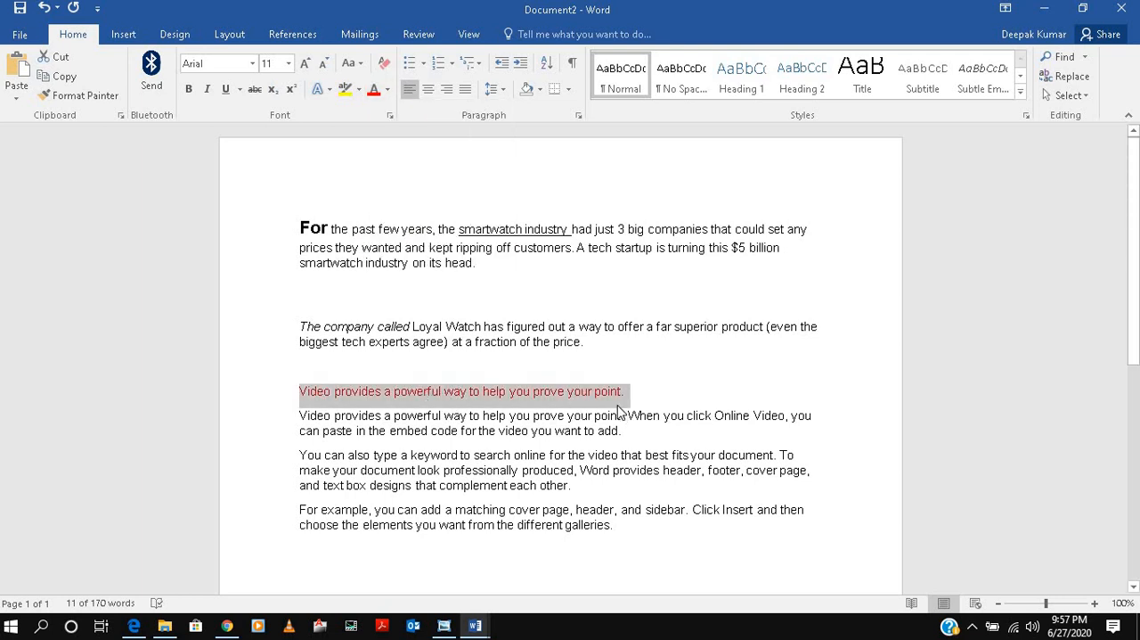
{"action": "left_click", "coordinate": [194, 92]}
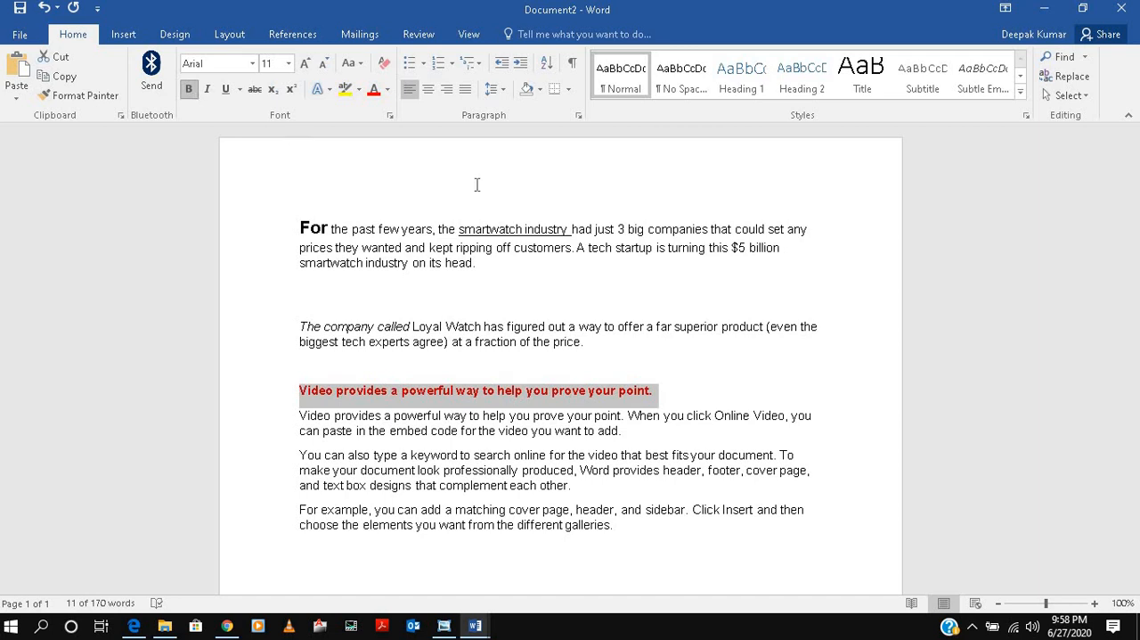
{"action": "left_click", "coordinate": [305, 64]}
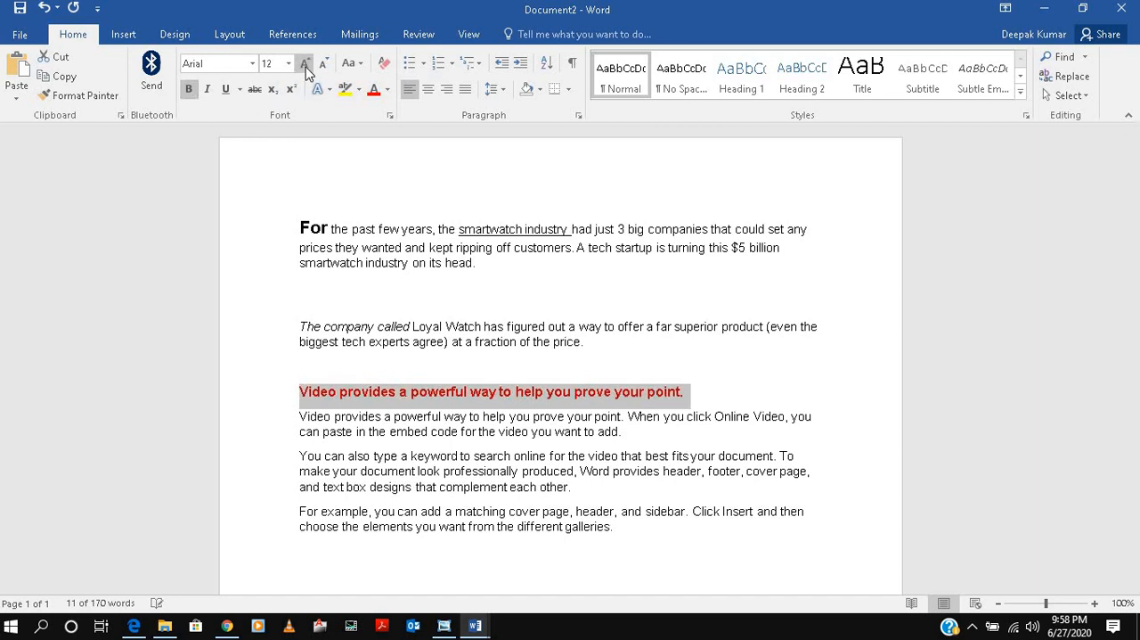
{"action": "left_click", "coordinate": [429, 96]}
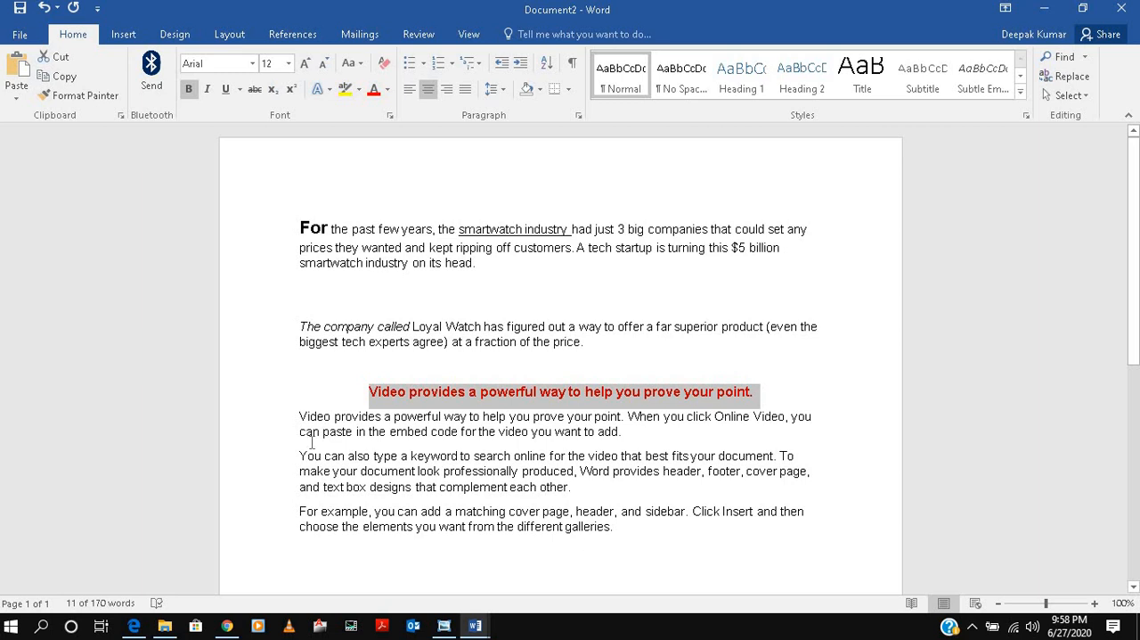
Strike through the two-sentence paragraph below the red line and insert two empty lines after it.
{"action": "left_click_drag", "start_coordinate": [301, 419], "coordinate": [623, 434]}
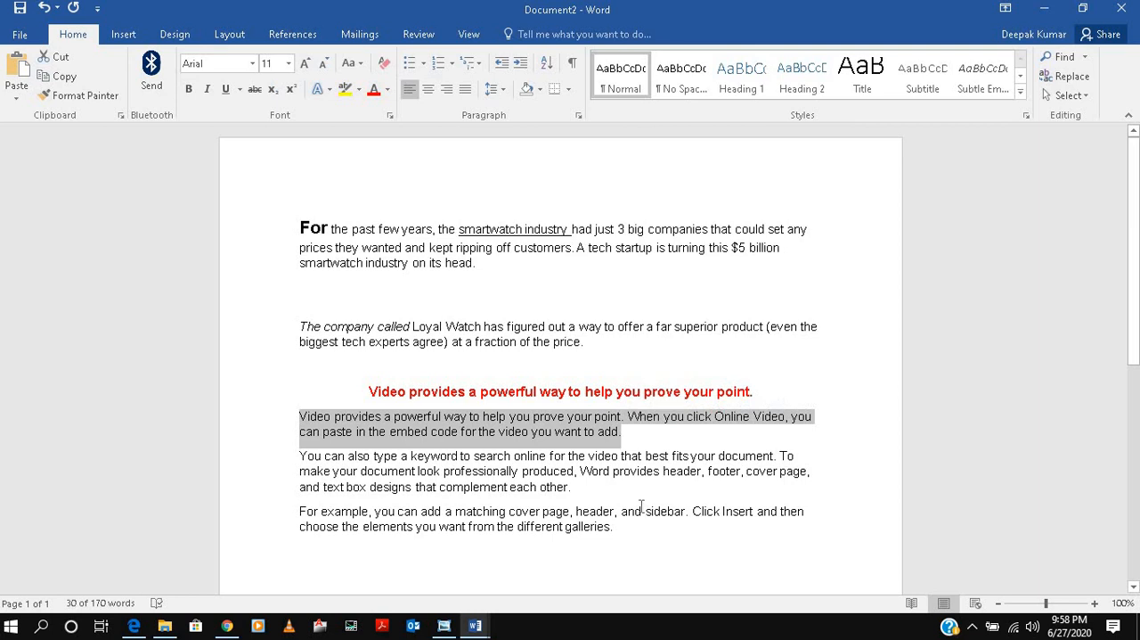
{"action": "left_click", "coordinate": [255, 89]}
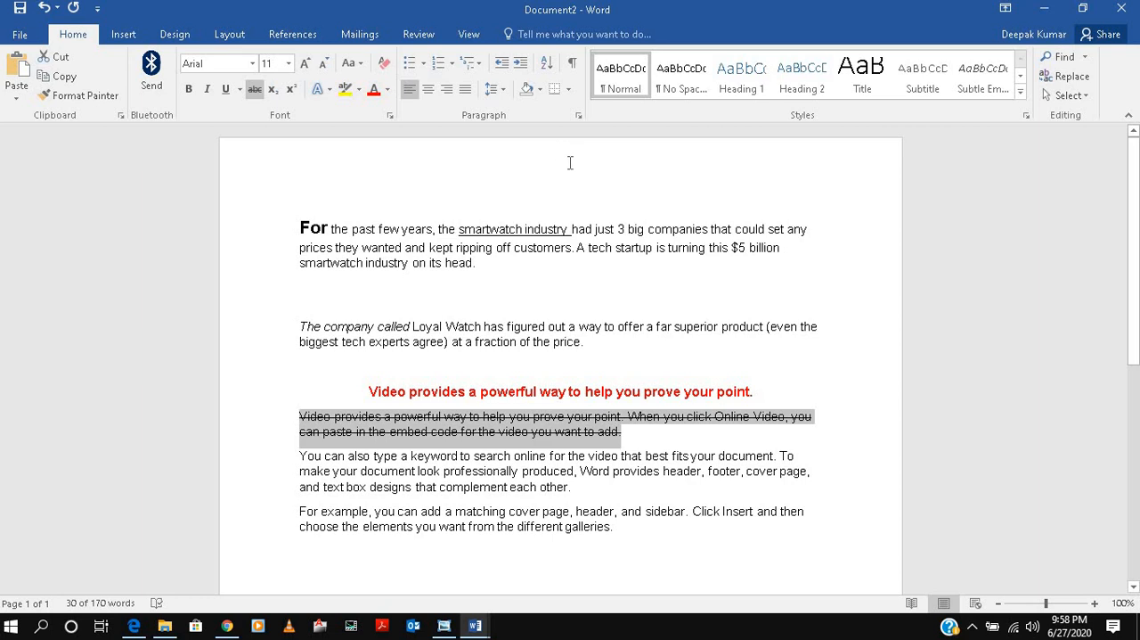
{"action": "scroll", "coordinate": [570, 163], "scroll_direction": "down", "scroll_amount": 1}
{"action": "left_click", "coordinate": [628, 391]}
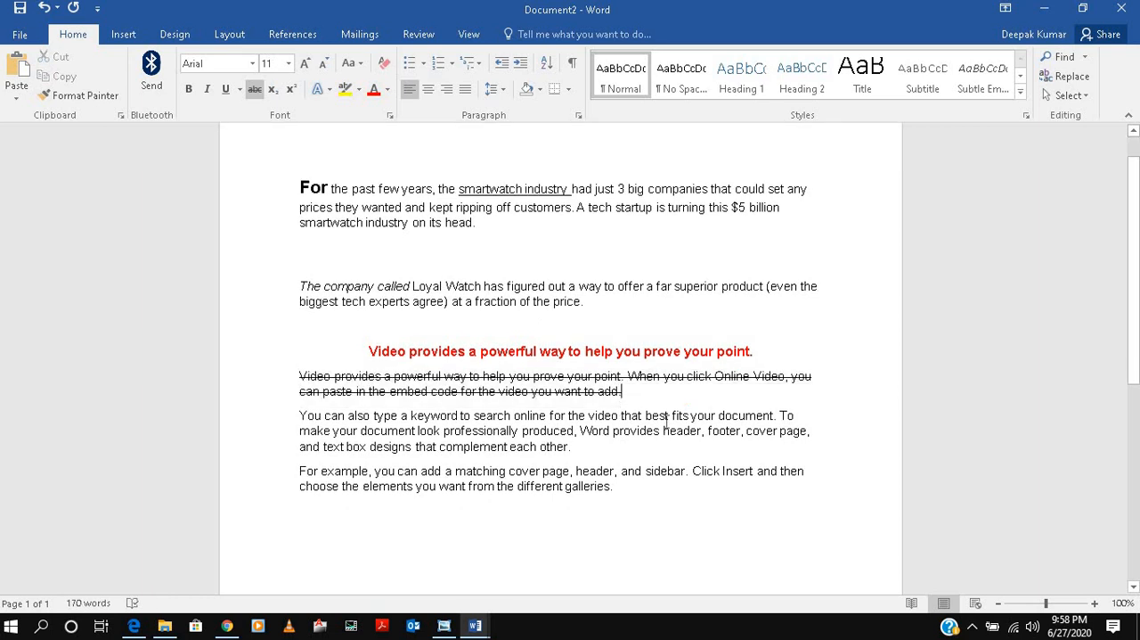
{"action": "key", "text": "Return"}
{"action": "key", "text": "Return"}
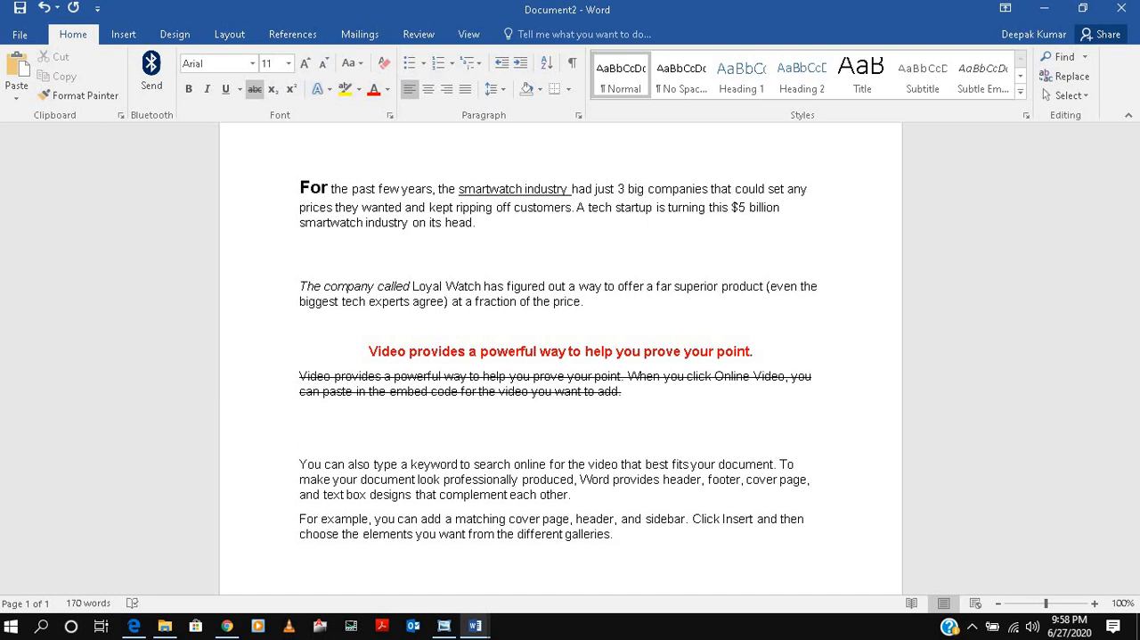
Enter "Clou" on the new line, delete it again and turn off strikethrough there.
{"action": "type", "text": "Clou"}
{"action": "key", "text": "BackSpace"}
{"action": "key", "text": "BackSpace"}
{"action": "key", "text": "BackSpace"}
{"action": "key", "text": "BackSpace"}
{"action": "left_click", "coordinate": [251, 90]}
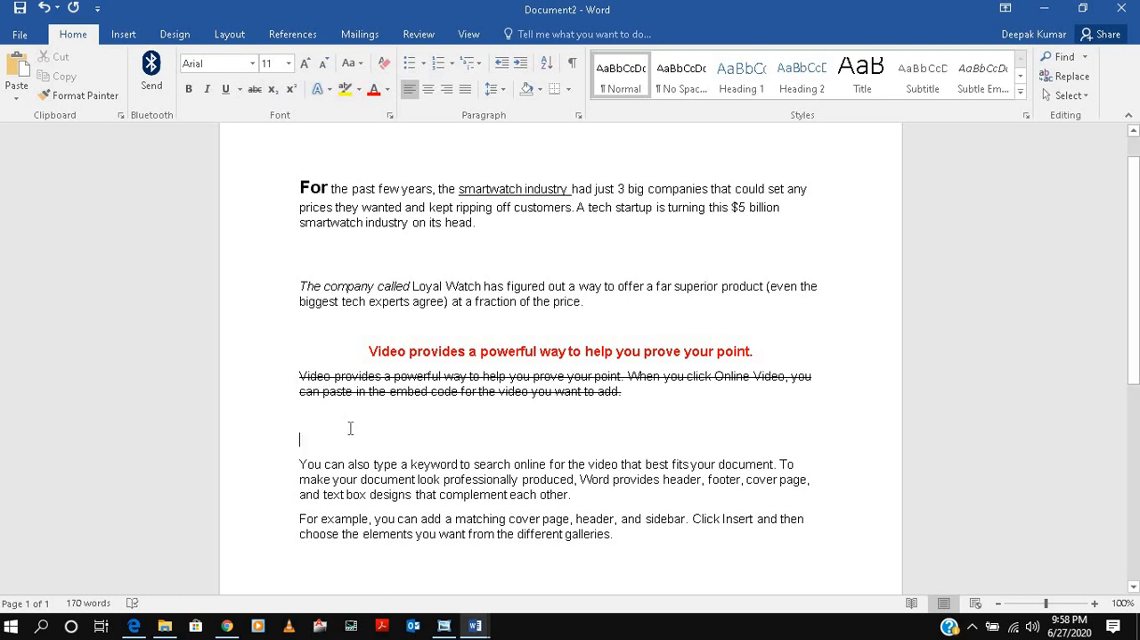
Start a checkmark-bulleted list on the empty line with "Class A" as its first item.
{"action": "left_click", "coordinate": [425, 65]}
{"action": "left_click", "coordinate": [463, 211]}
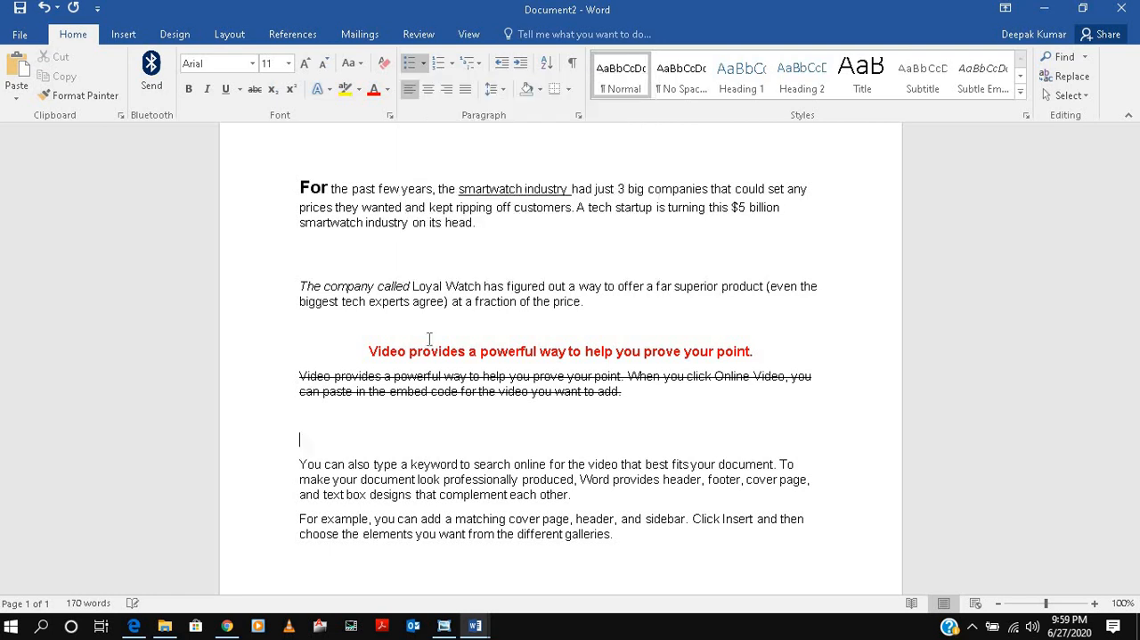
{"action": "type", "text": "Clas"}
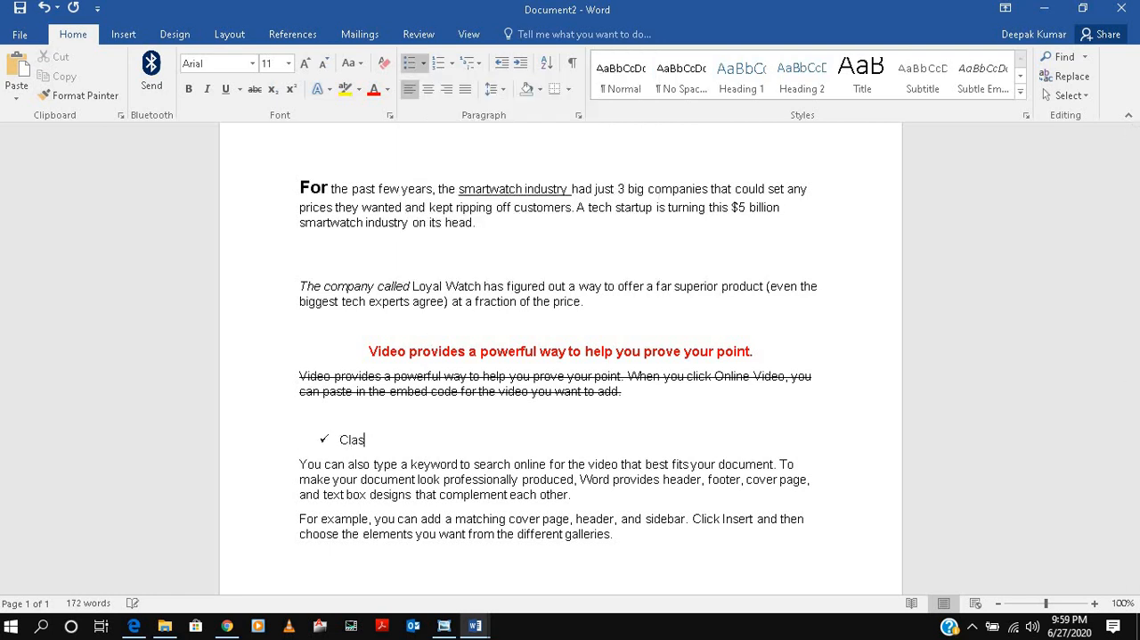
{"action": "type", "text": "s A"}
{"action": "key", "text": "Return"}
Add the items "Class B" and "Class C" to the checkmark list, followed by an empty item.
{"action": "type", "text": "Cals"}
{"action": "key", "text": "BackSpace"}
{"action": "key", "text": "BackSpace"}
{"action": "key", "text": "BackSpace"}
{"action": "key", "text": "BackSpace"}
{"action": "type", "text": "lass"}
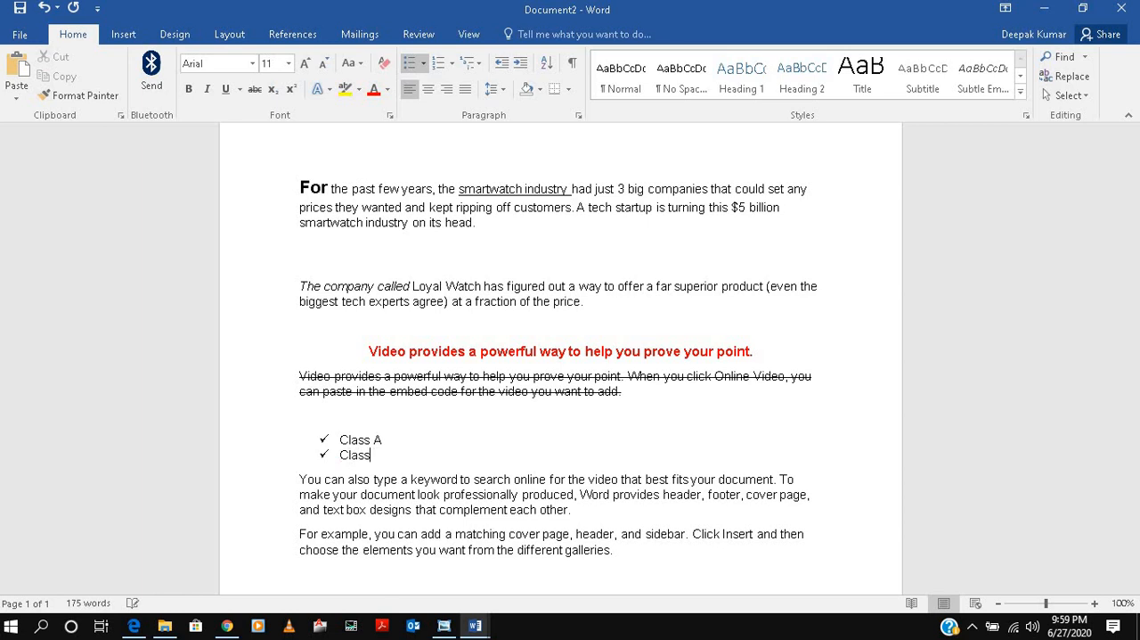
{"action": "type", "text": " B"}
{"action": "key", "text": "Return"}
{"action": "type", "text": "Class C"}
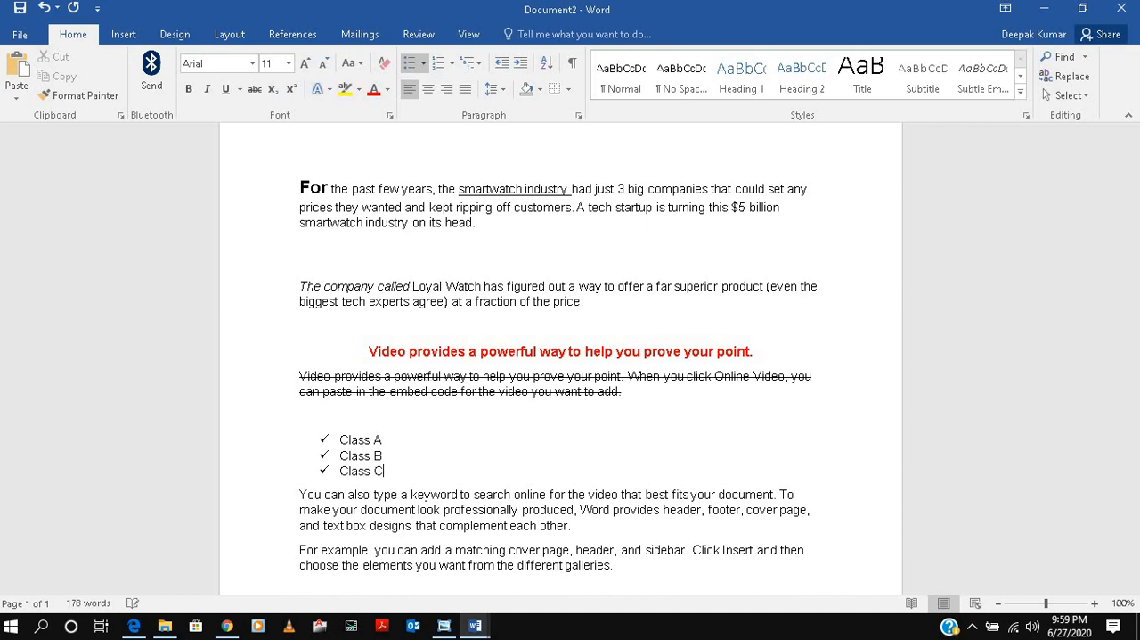
{"action": "key", "text": "Return"}
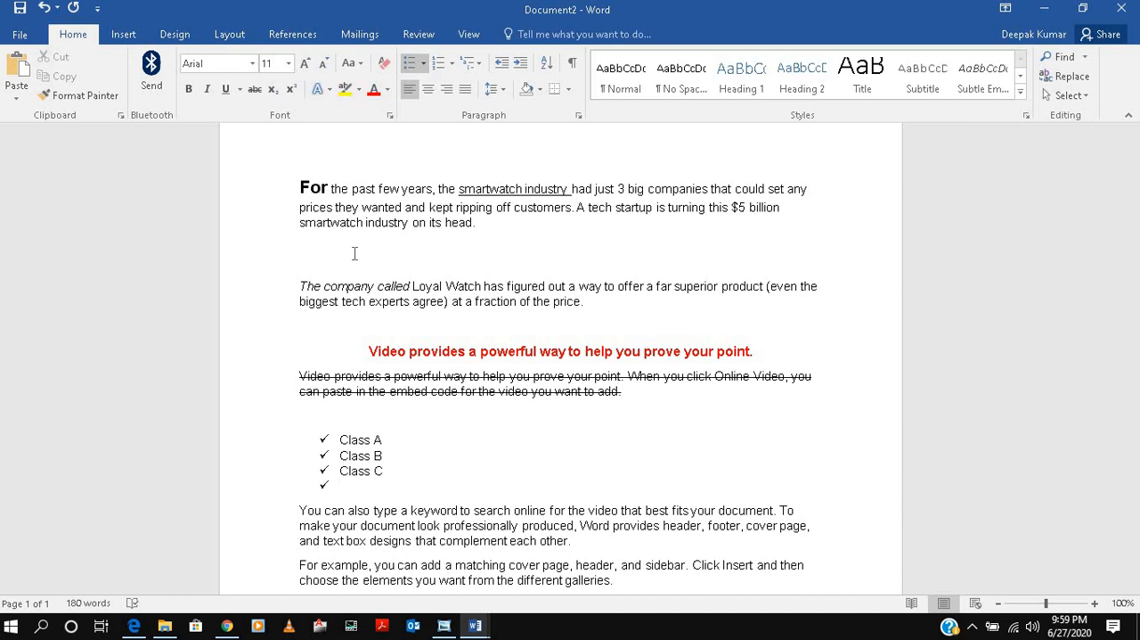
Try numbering and round bullets on the class list, settling on the four-diamond bullet style.
{"action": "left_click", "coordinate": [437, 62]}
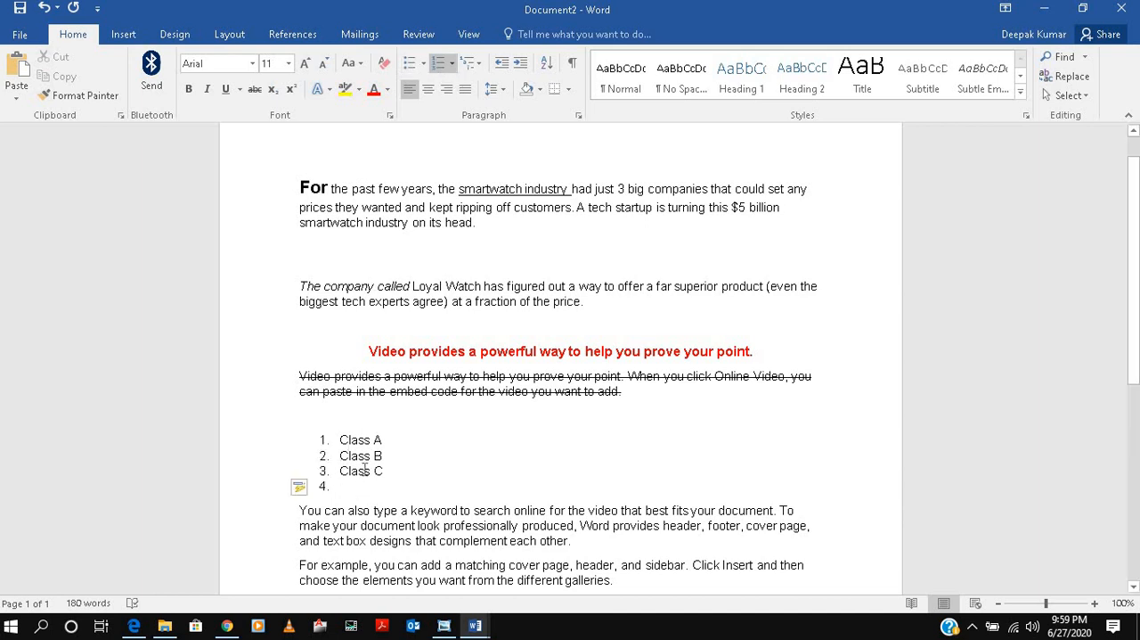
{"action": "left_click", "coordinate": [409, 62]}
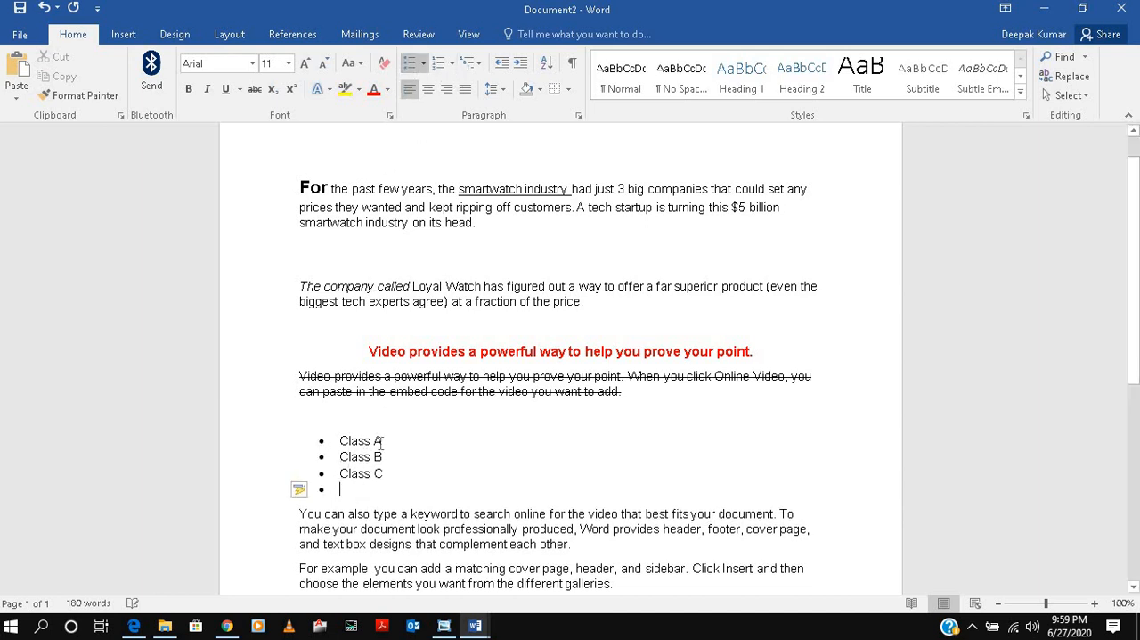
{"action": "left_click", "coordinate": [423, 63]}
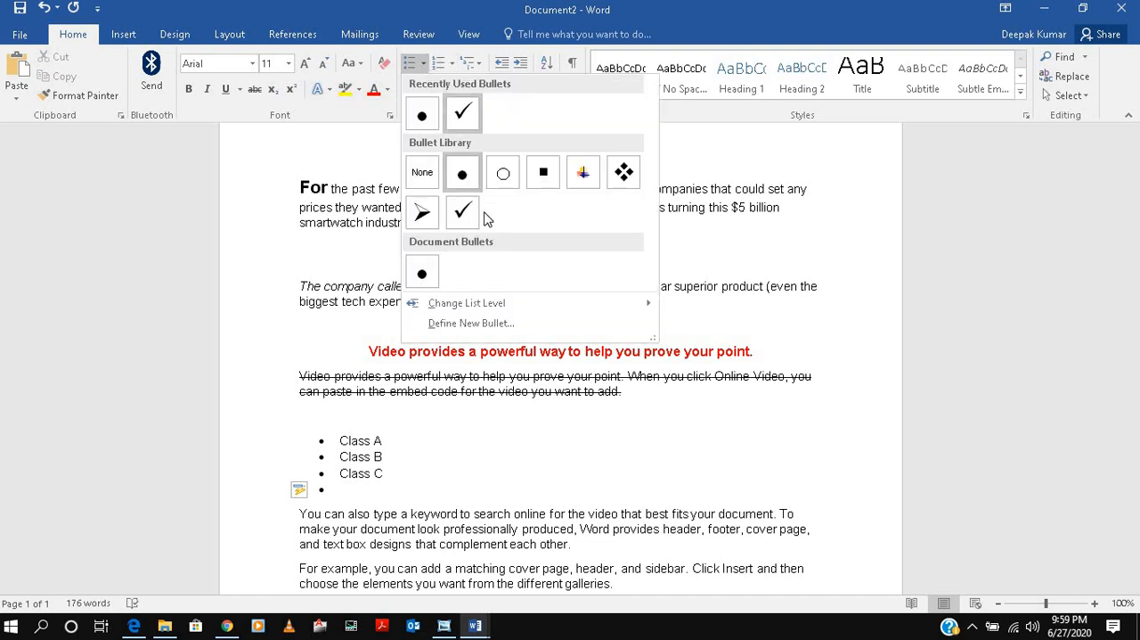
{"action": "left_click", "coordinate": [624, 172]}
Insert the list items "Sec 1" and "Sec 2" between Class A and Class B.
{"action": "left_click", "coordinate": [392, 443]}
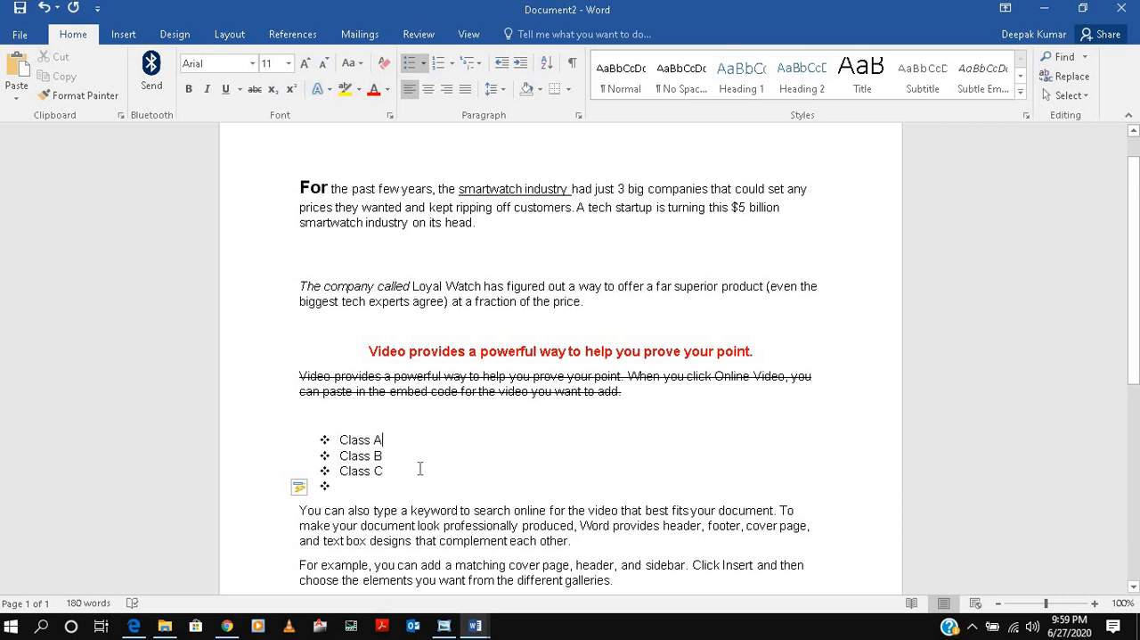
{"action": "key", "text": "Return"}
{"action": "type", "text": "Sec 1"}
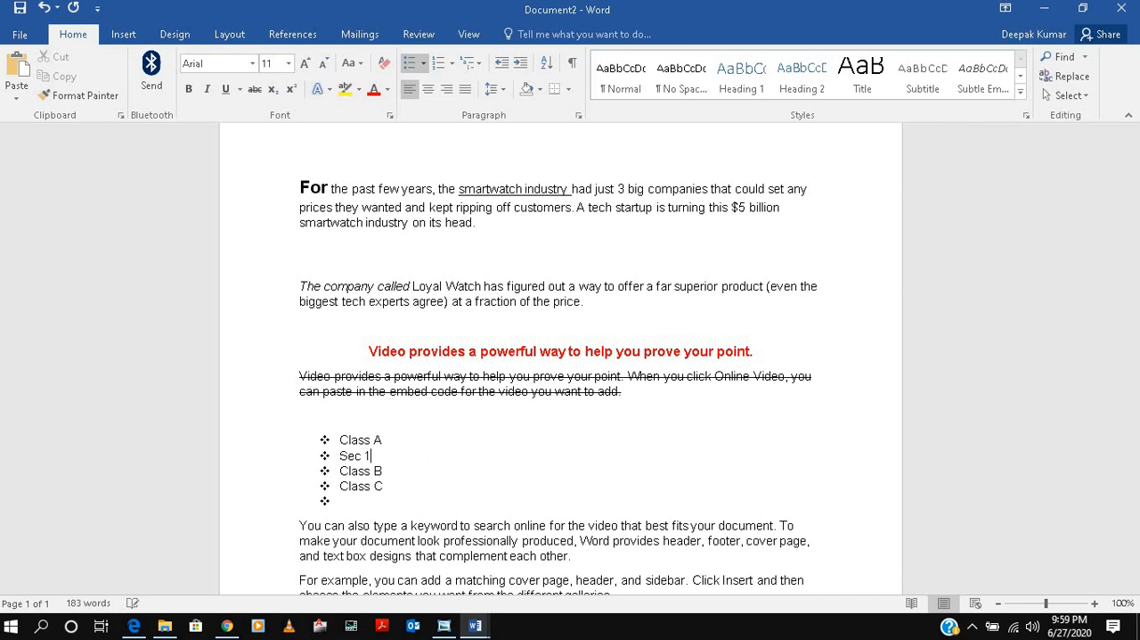
{"action": "key", "text": "Return"}
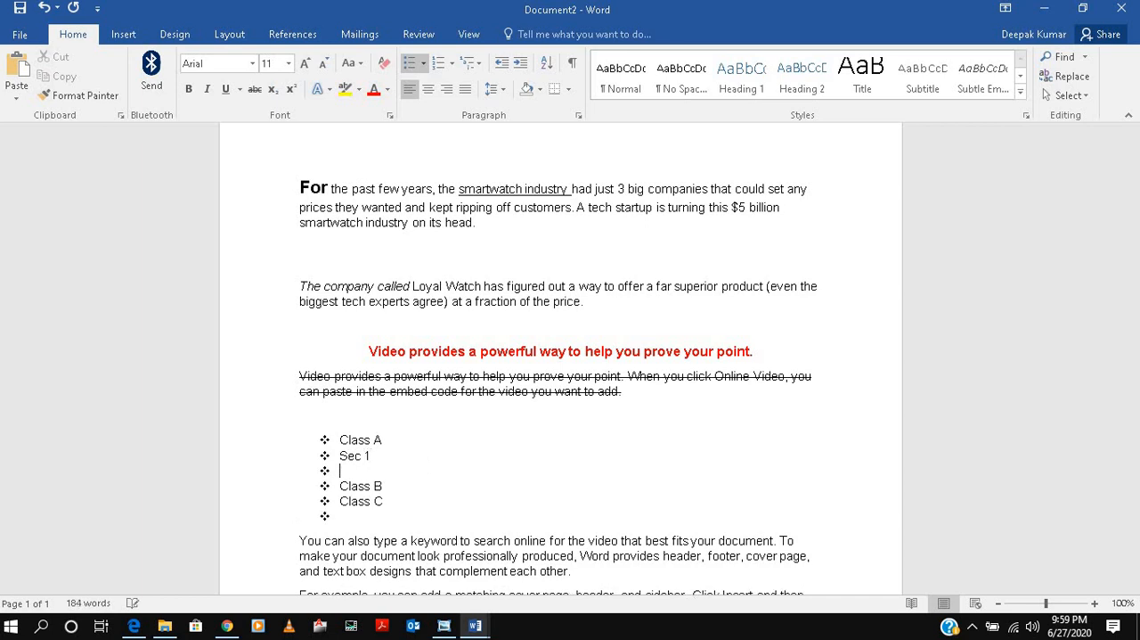
{"action": "type", "text": "Sec 2"}
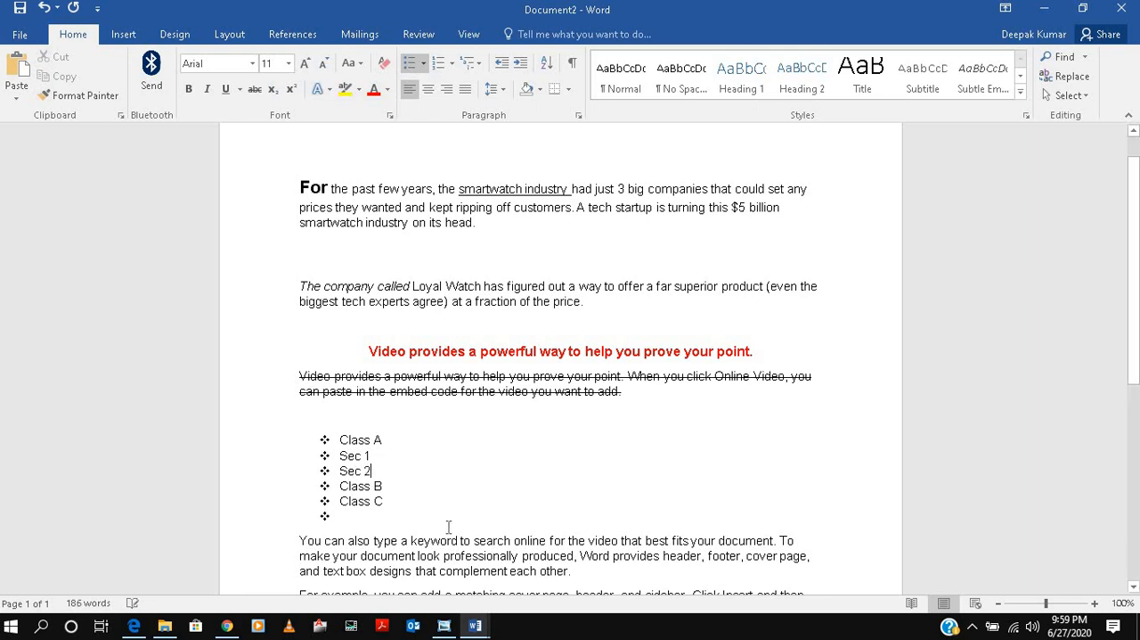
Demote the list items "Sec 1" and "Sec 2" to square-bulleted sub-items under Class A.
{"action": "left_click_drag", "start_coordinate": [373, 470], "coordinate": [340, 455]}
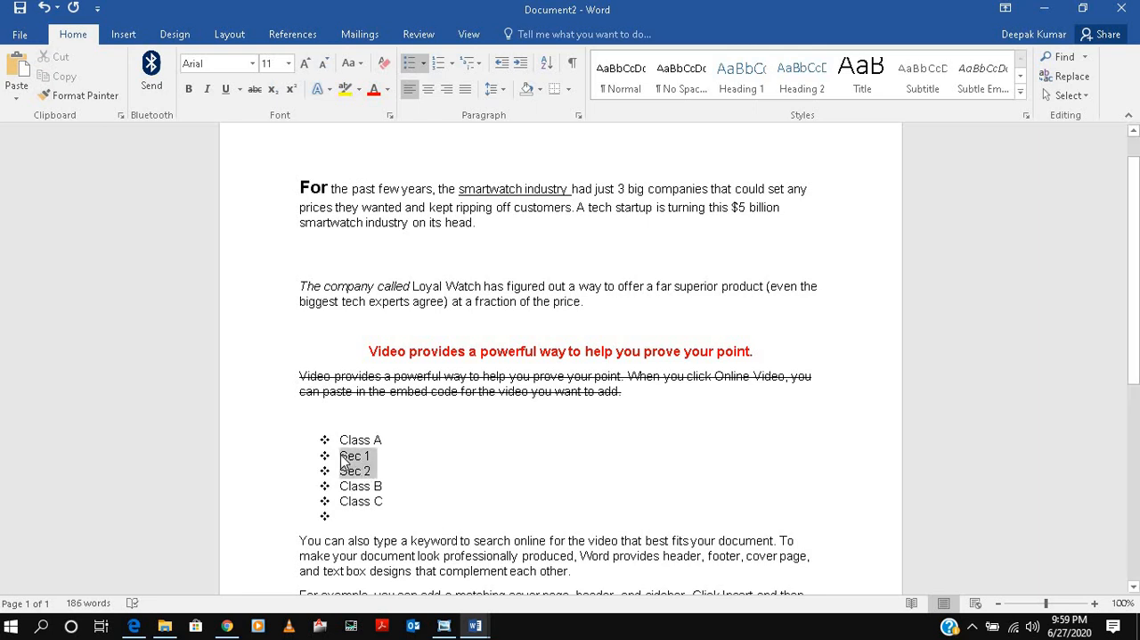
{"action": "left_click", "coordinate": [475, 69]}
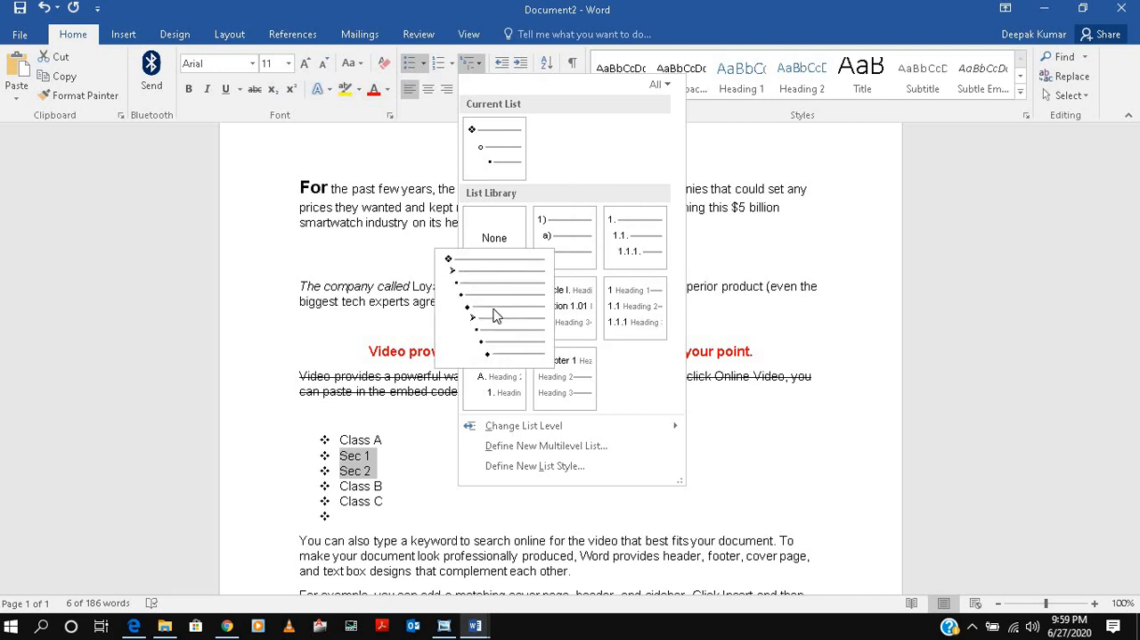
{"action": "left_click", "coordinate": [503, 162]}
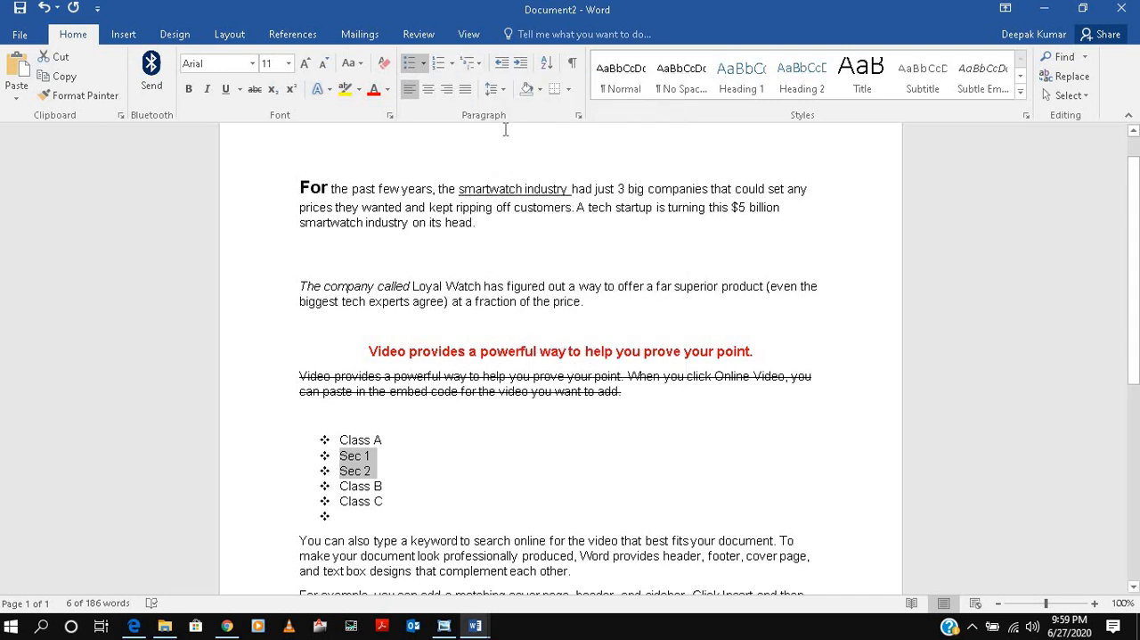
{"action": "left_click", "coordinate": [521, 62]}
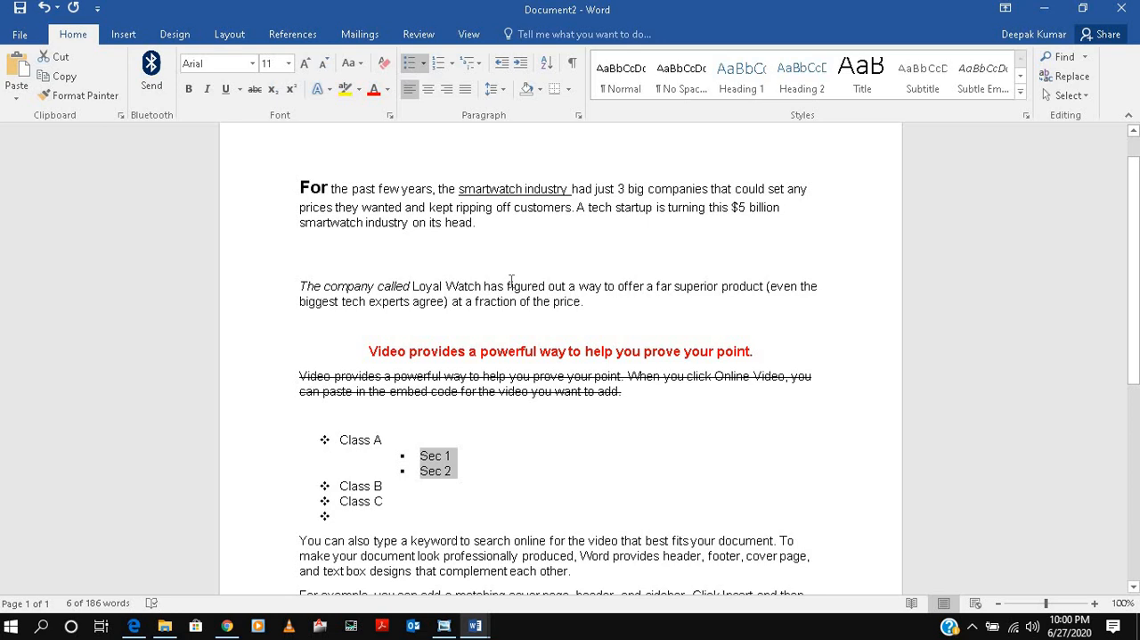
Apply the black-fill text effect with a blue hard shadow to the word "figured" in the Loyal Watch paragraph.
{"action": "left_click_drag", "start_coordinate": [508, 285], "coordinate": [549, 285]}
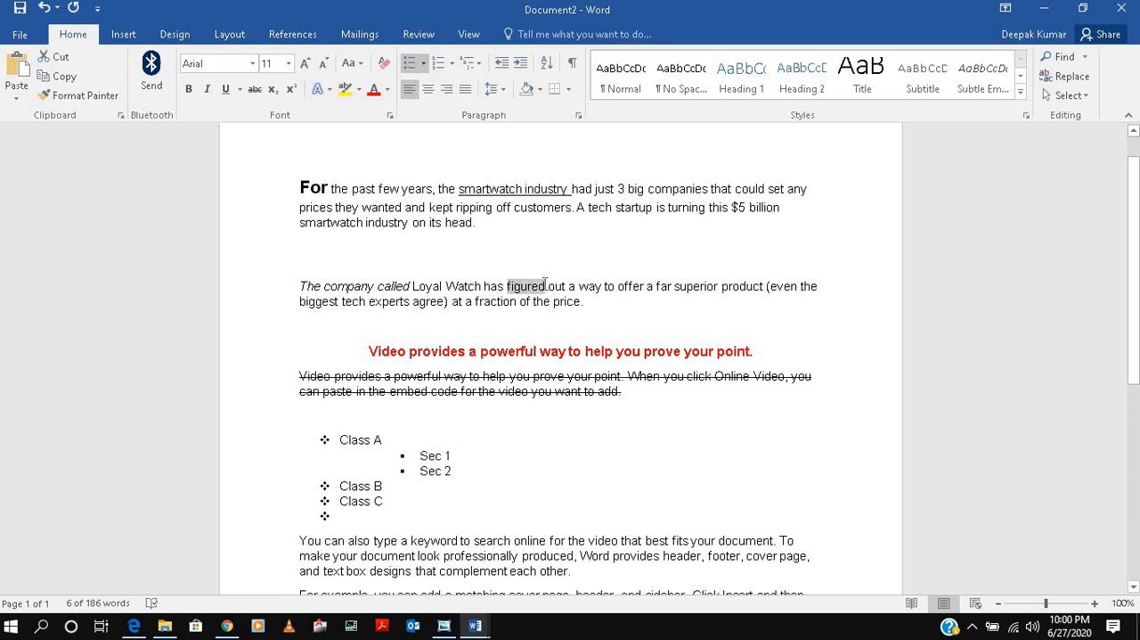
{"action": "left_click", "coordinate": [328, 90]}
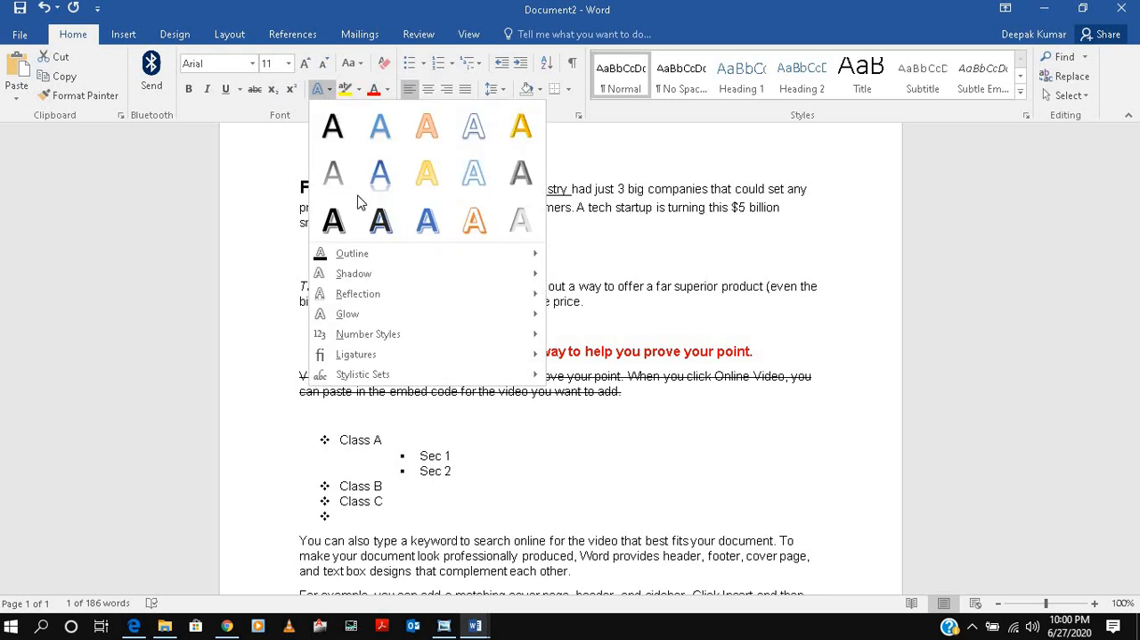
{"action": "left_click", "coordinate": [379, 220]}
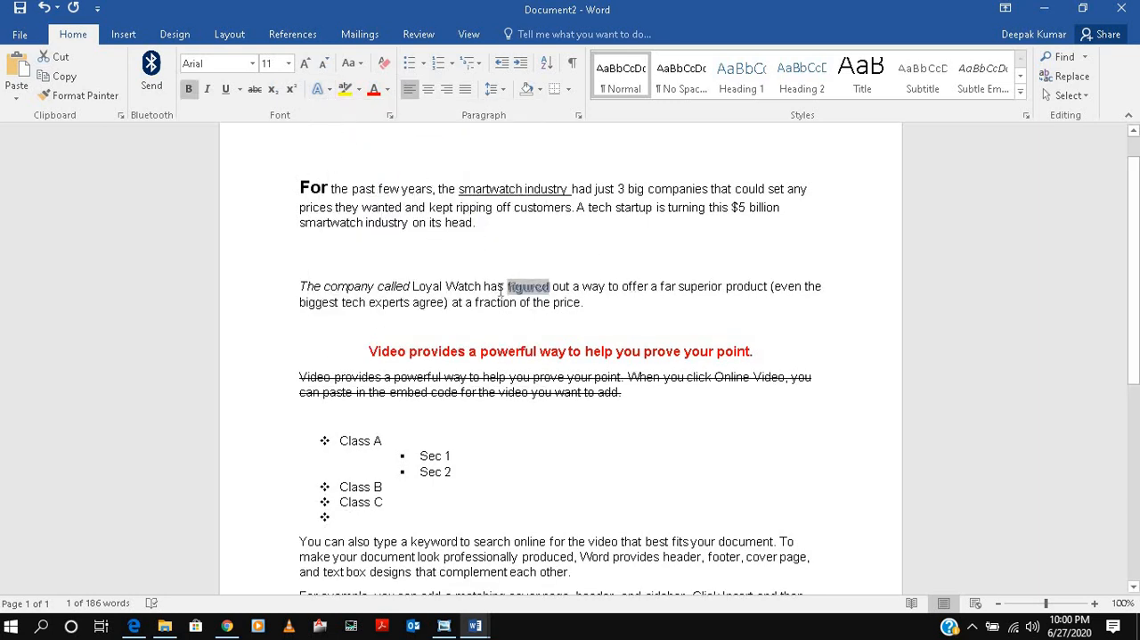
Highlight the paragraph starting "You can also type a keyword" in yellow.
{"action": "scroll", "coordinate": [399, 460], "scroll_direction": "down", "scroll_amount": 1}
{"action": "left_click_drag", "start_coordinate": [301, 501], "coordinate": [581, 530]}
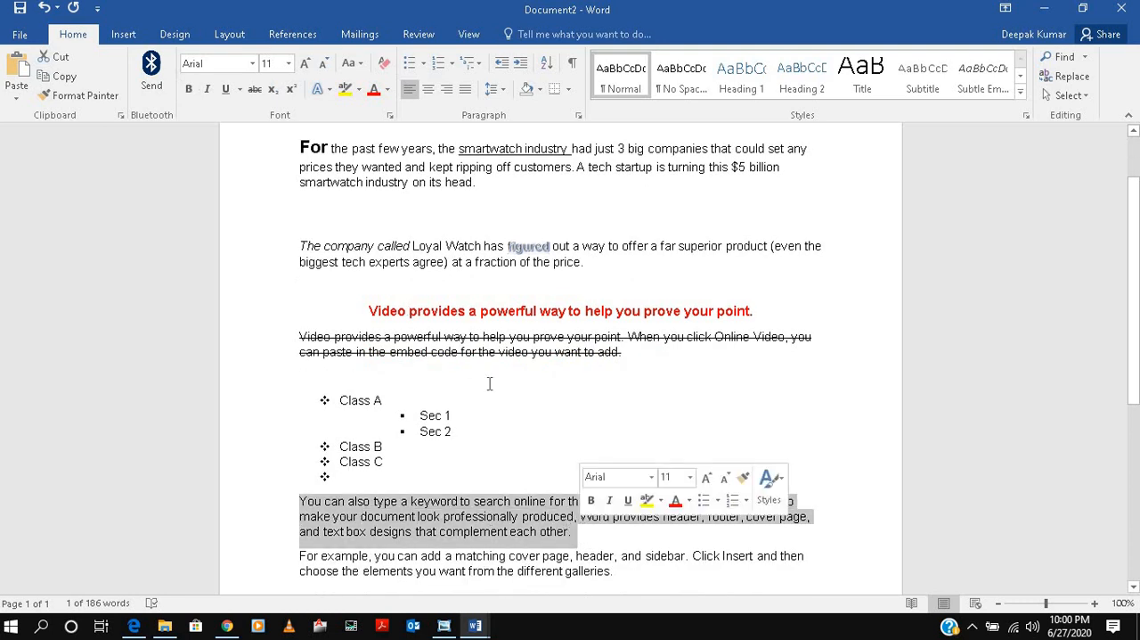
{"action": "left_click", "coordinate": [350, 95]}
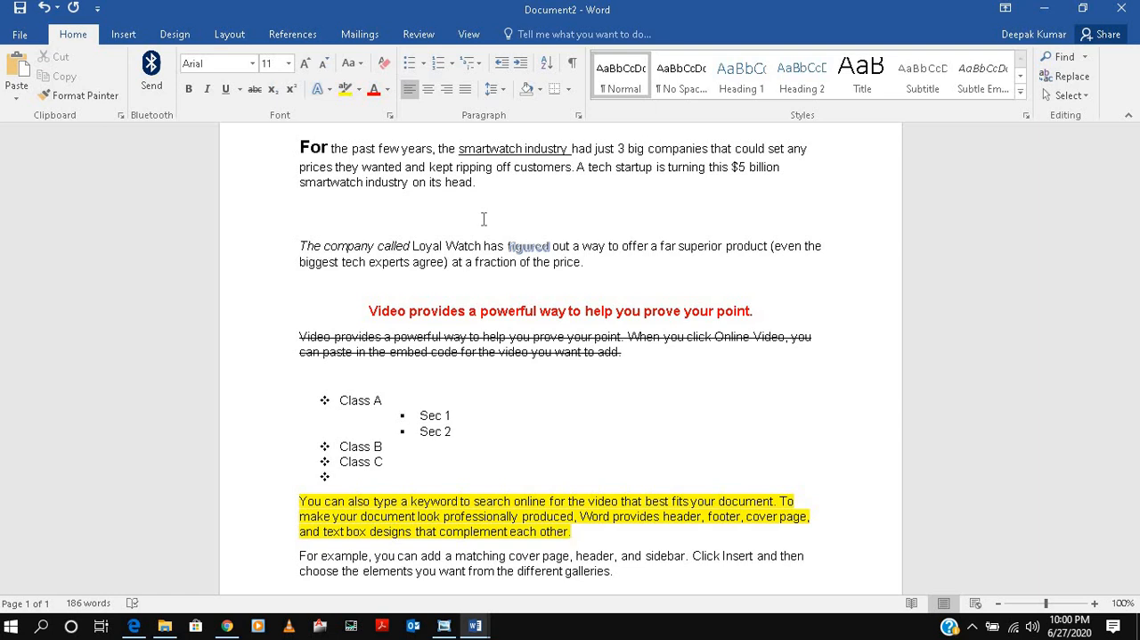
Consult the shortcut list in Sortcut keys.docx, and try out Select All on the text of Document2.
{"action": "mouse_move", "coordinate": [479, 629]}
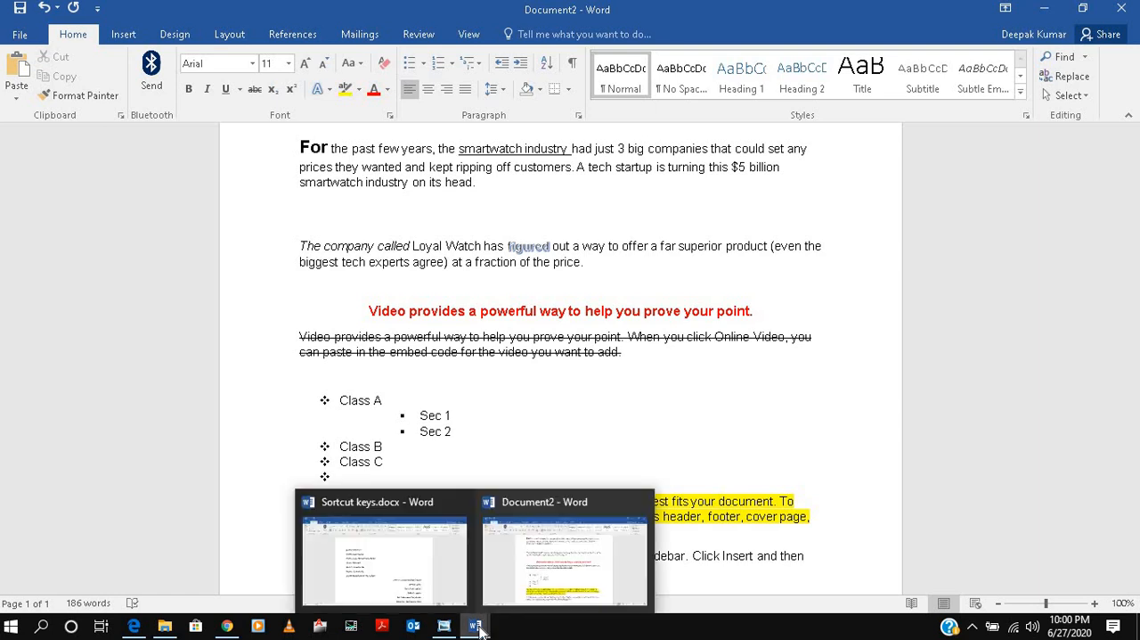
{"action": "left_click", "coordinate": [443, 584]}
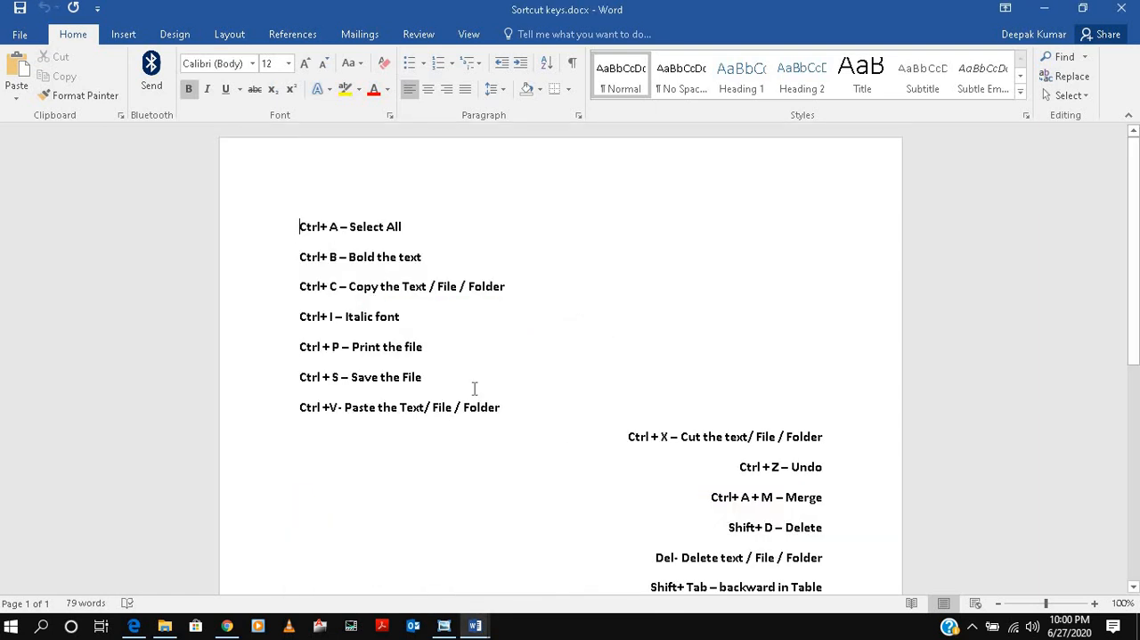
{"action": "scroll", "coordinate": [474, 387], "scroll_direction": "down", "scroll_amount": 1}
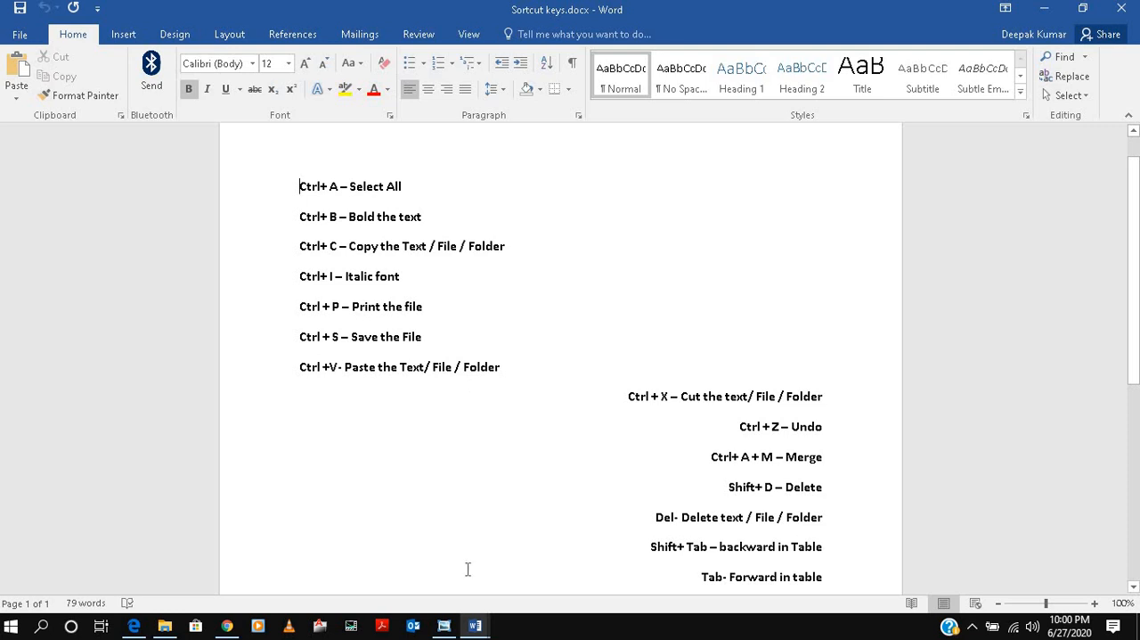
{"action": "mouse_move", "coordinate": [475, 623]}
{"action": "left_click", "coordinate": [570, 597]}
{"action": "key", "text": "ctrl+a"}
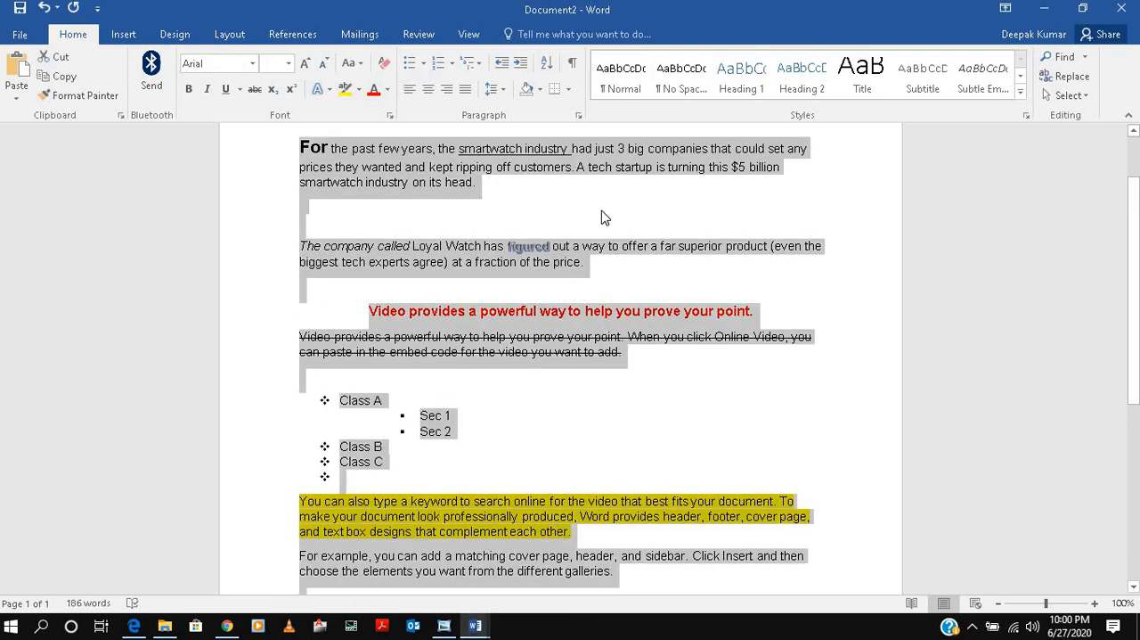
Check Sortcut keys.docx for the bold shortcut, and make "smartwatch" bold in the last line of Document2's first paragraph.
{"action": "left_click", "coordinate": [475, 625]}
{"action": "left_click", "coordinate": [389, 579]}
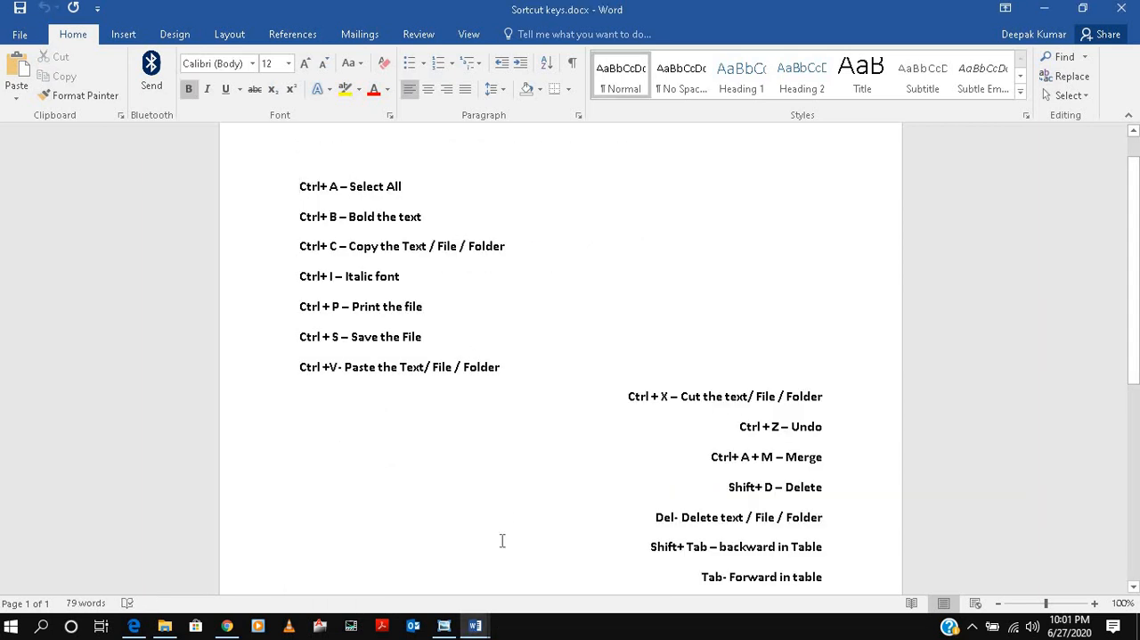
{"action": "mouse_move", "coordinate": [475, 625]}
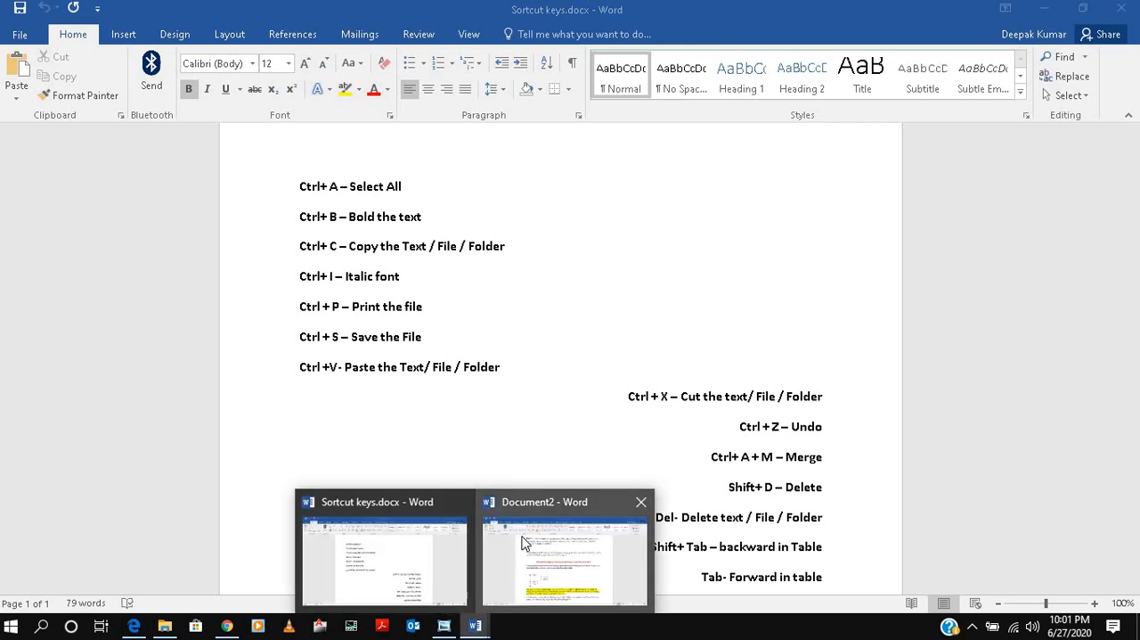
{"action": "left_click", "coordinate": [564, 561]}
{"action": "left_click", "coordinate": [568, 262]}
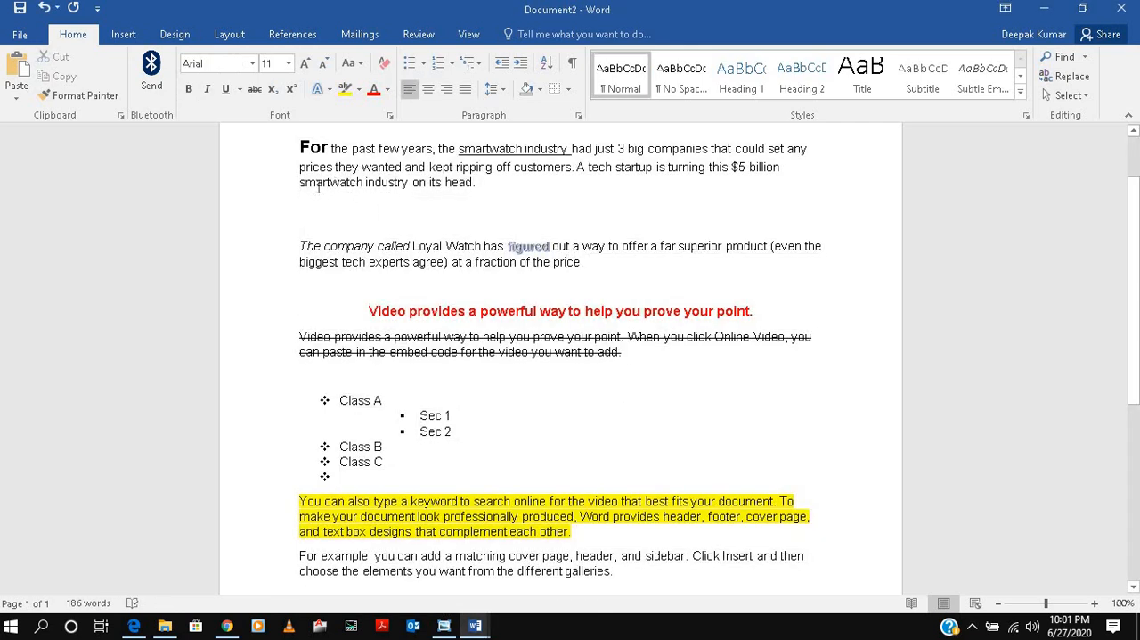
{"action": "double_click", "coordinate": [361, 178]}
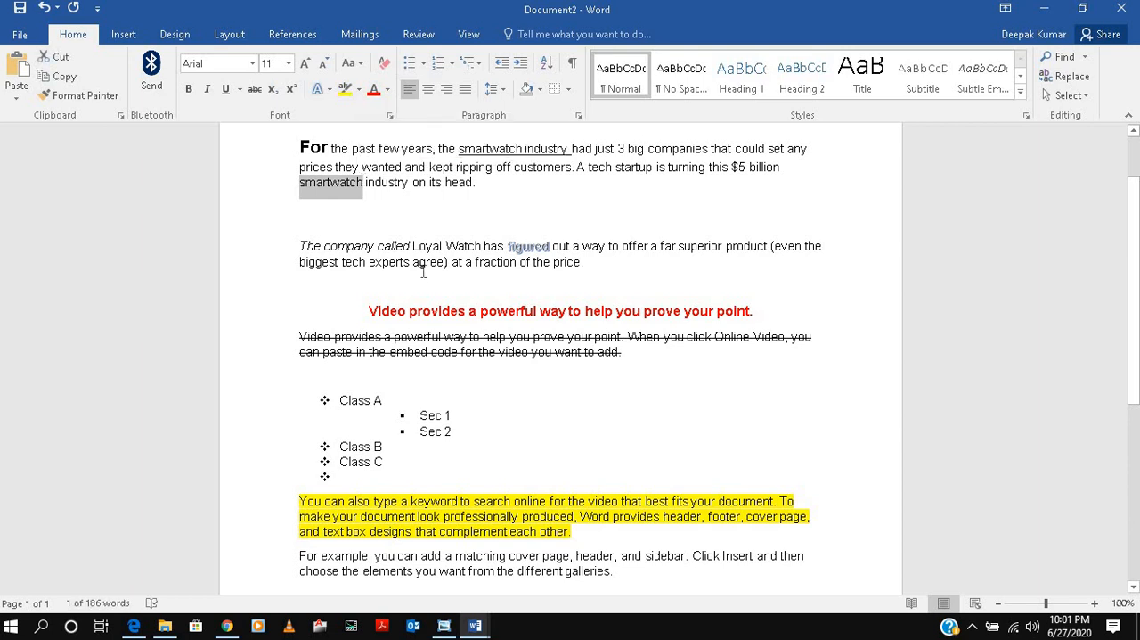
{"action": "key", "text": "ctrl+b"}
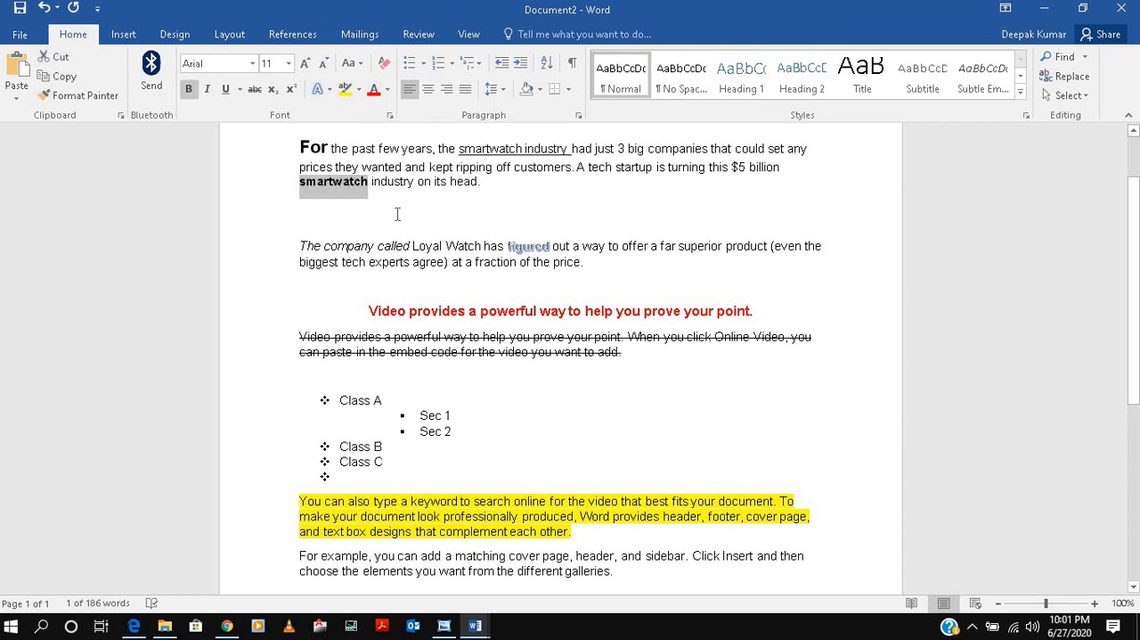
Review the remaining shortcuts listed in Sortcut keys.docx and return to Document2.
{"action": "mouse_move", "coordinate": [474, 626]}
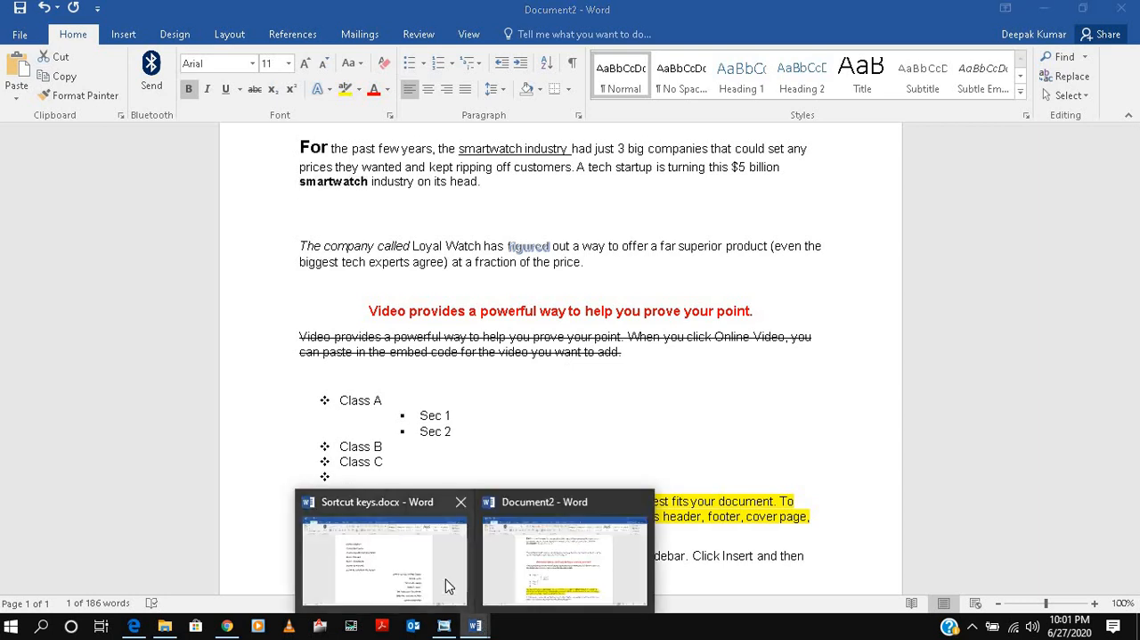
{"action": "left_click", "coordinate": [445, 583]}
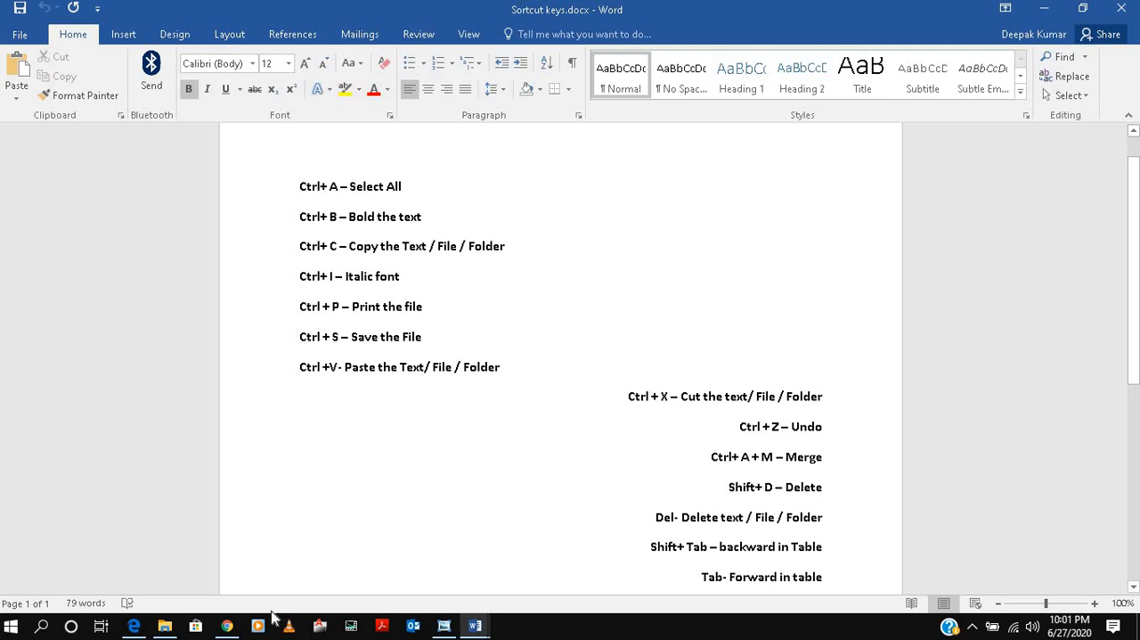
{"action": "mouse_move", "coordinate": [476, 626]}
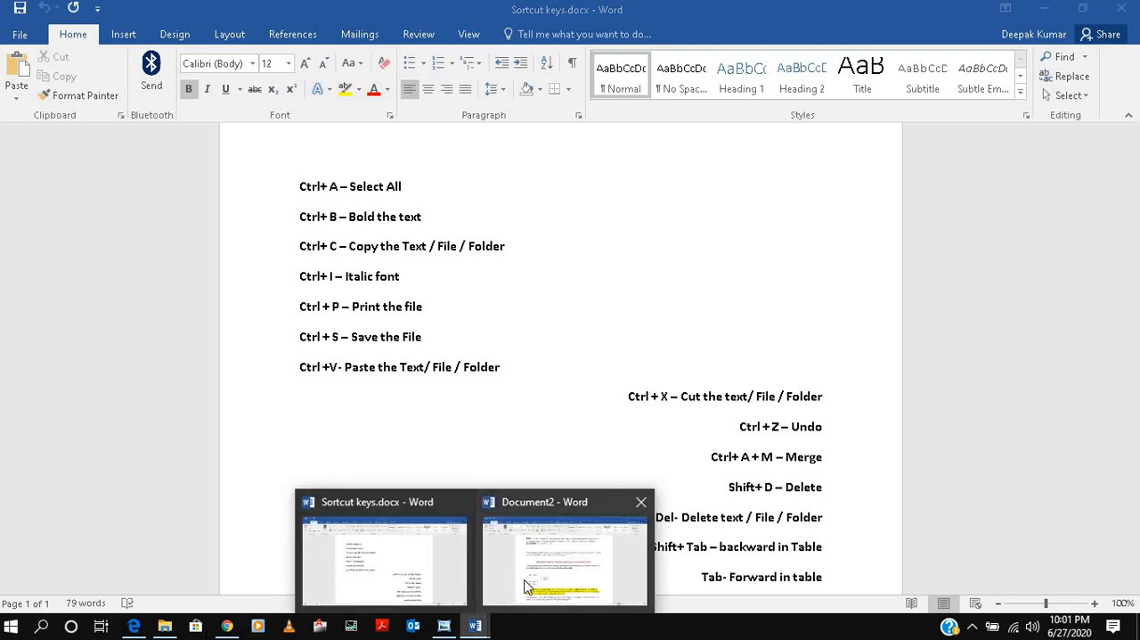
{"action": "left_click", "coordinate": [524, 584]}
{"action": "left_click", "coordinate": [20, 34]}
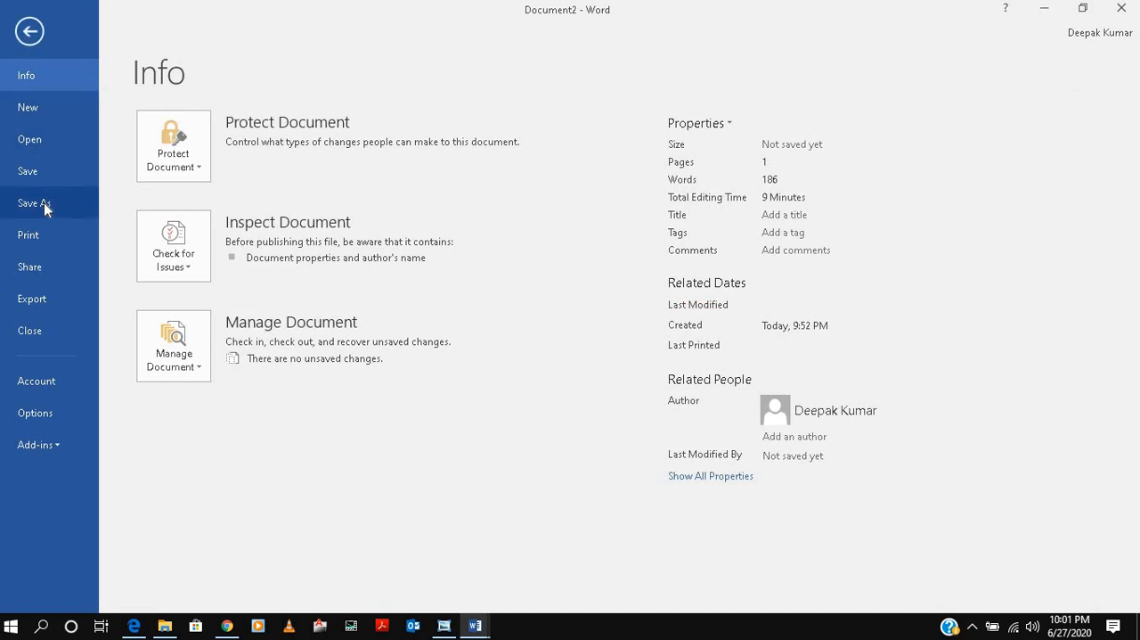
{"action": "left_click", "coordinate": [31, 170]}
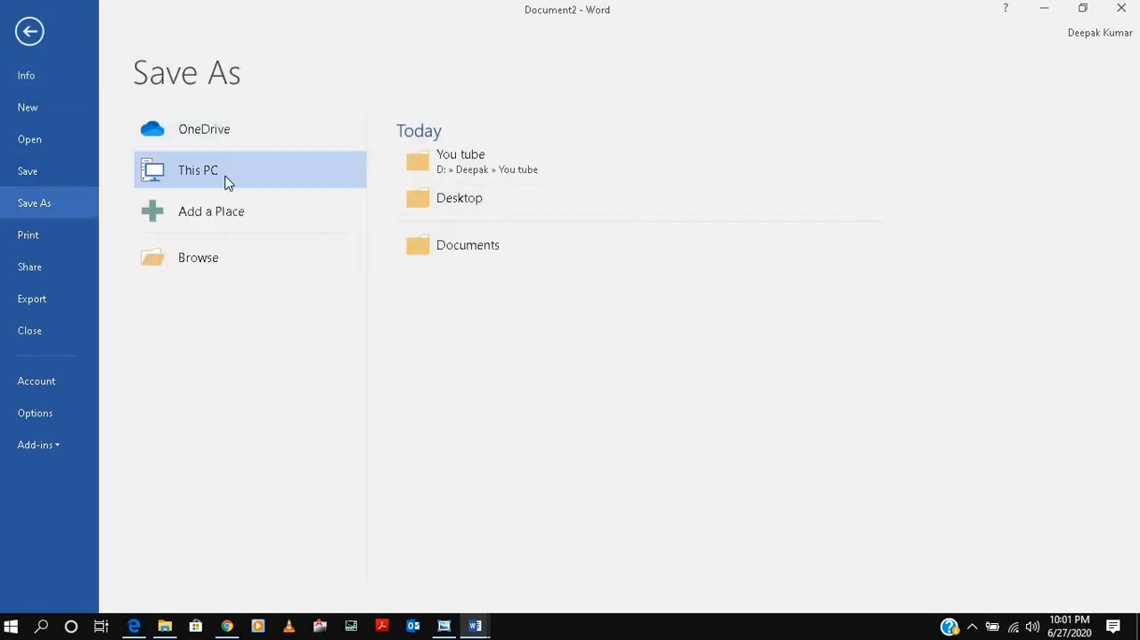
{"action": "left_click", "coordinate": [29, 39]}
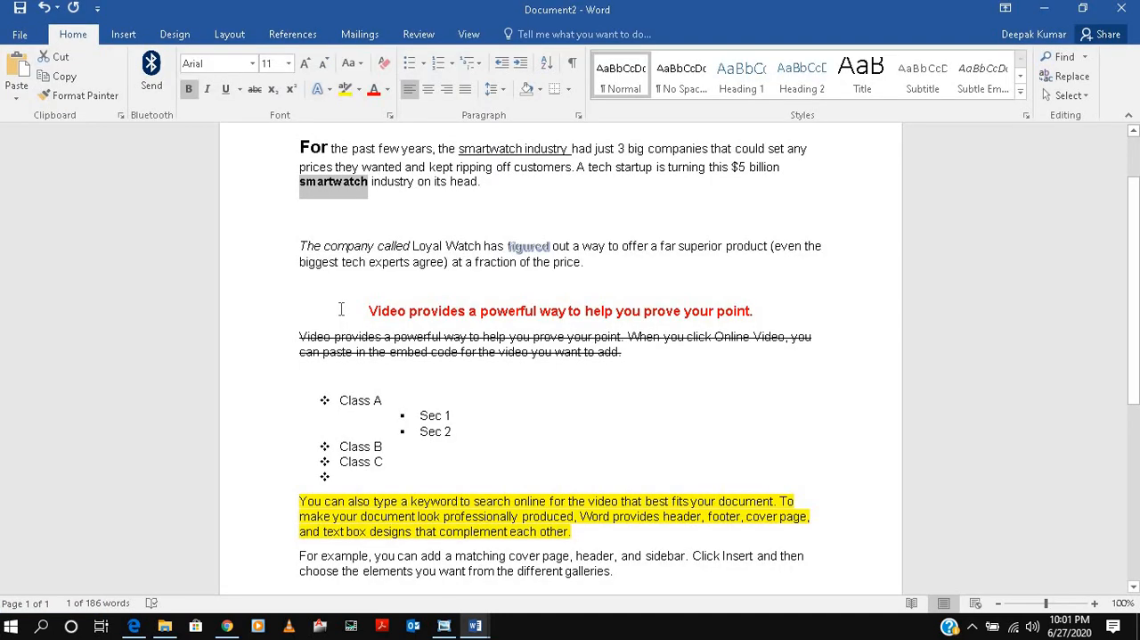
Save the document to the Desktop as a Word document named "test .docx".
{"action": "key", "text": "ctrl+s"}
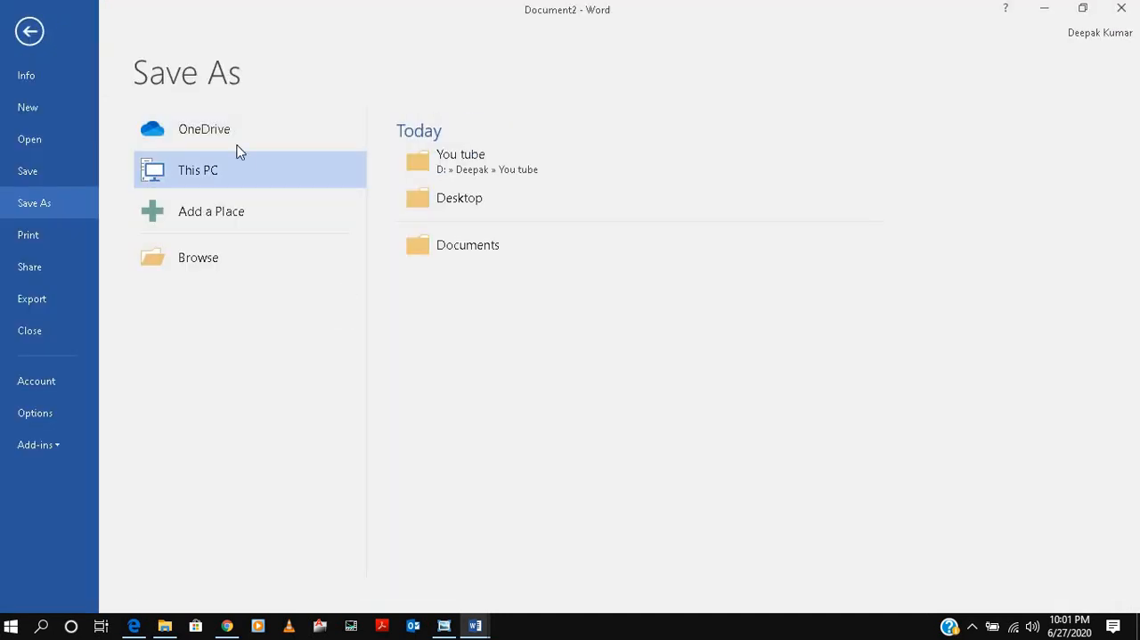
{"action": "left_click", "coordinate": [477, 196]}
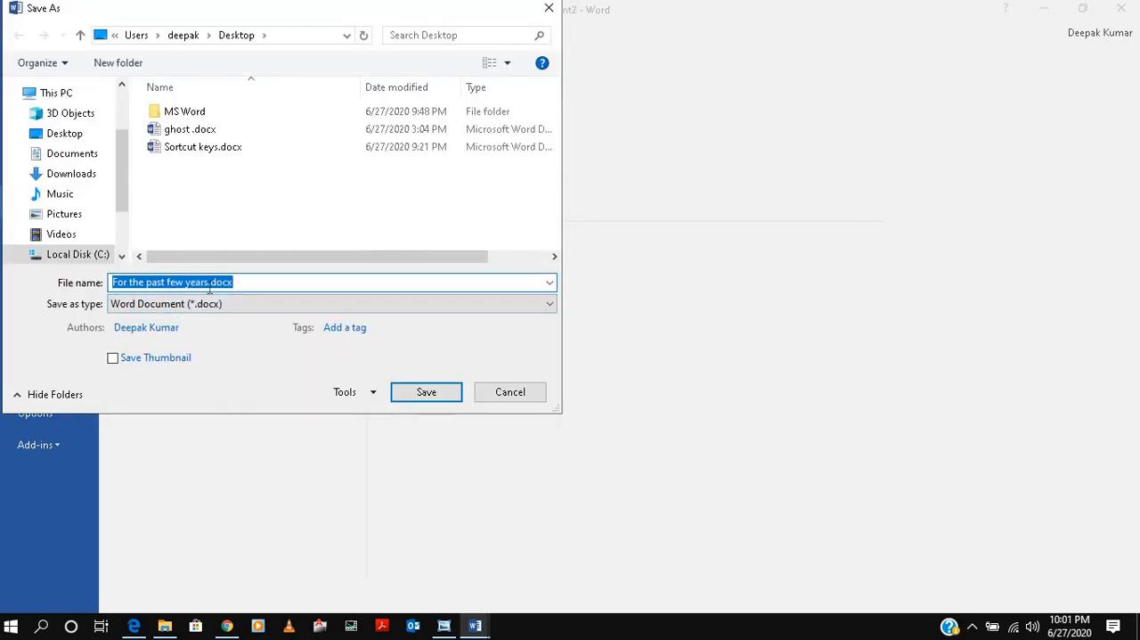
{"action": "left_click_drag", "start_coordinate": [208, 283], "coordinate": [113, 283]}
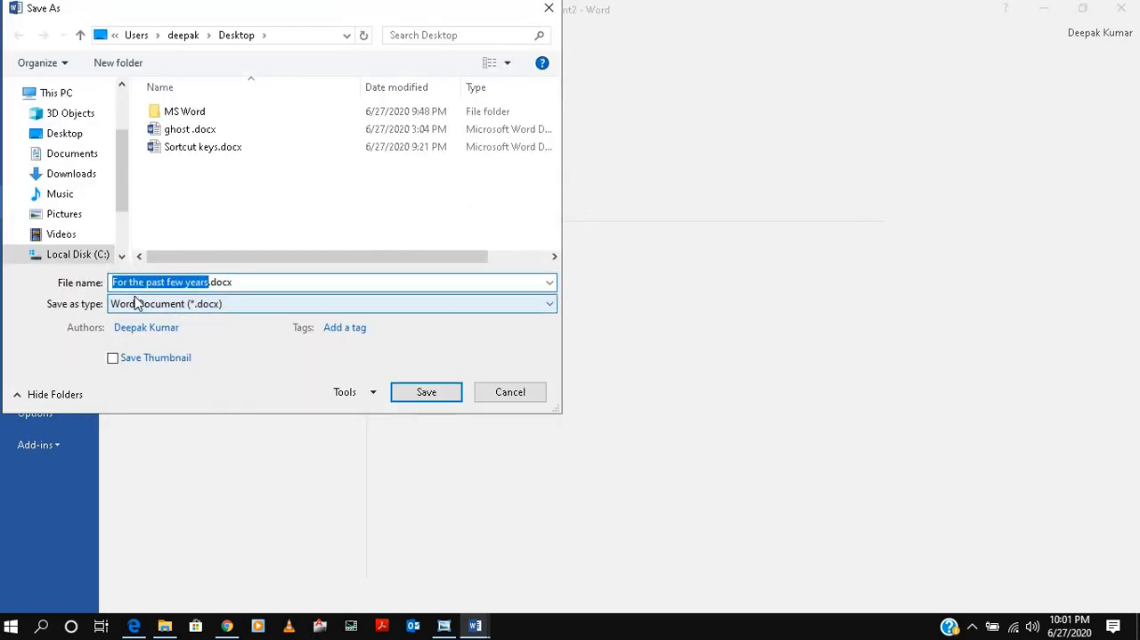
{"action": "type", "text": "test"}
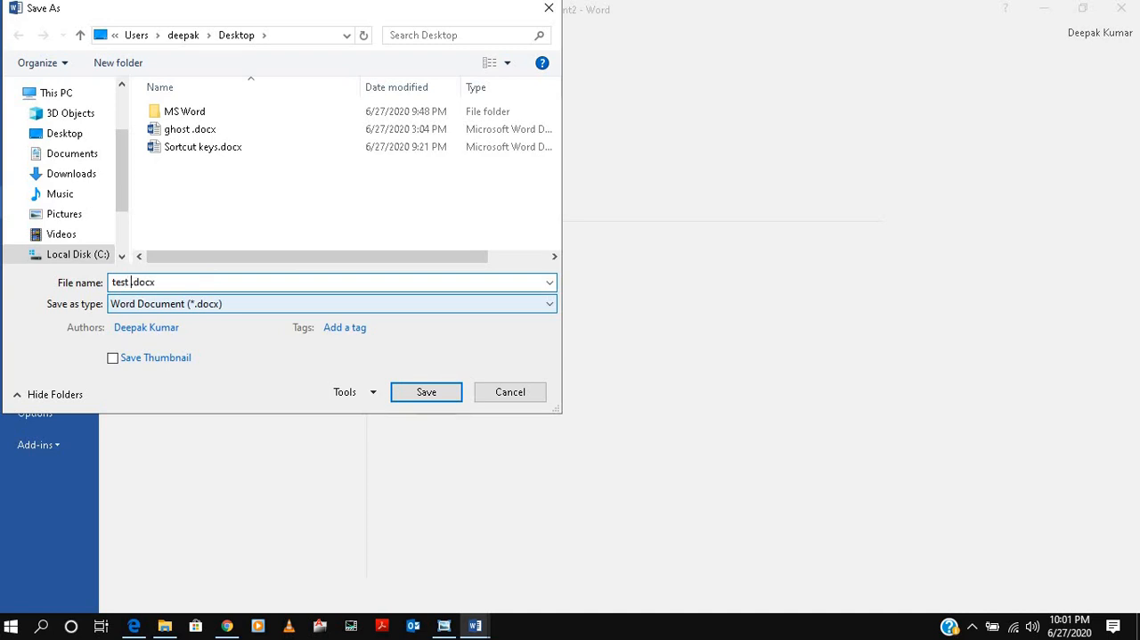
{"action": "left_click", "coordinate": [428, 395]}
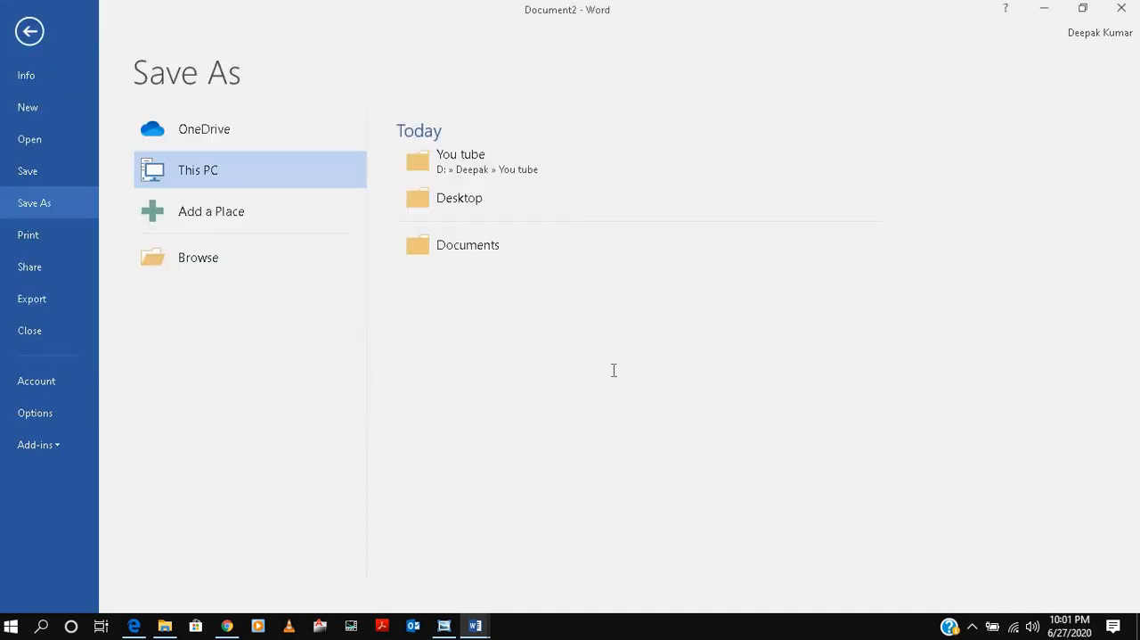
Check the desktop for the saved test .docx file and return to the open document.
{"action": "left_click", "coordinate": [1044, 9]}
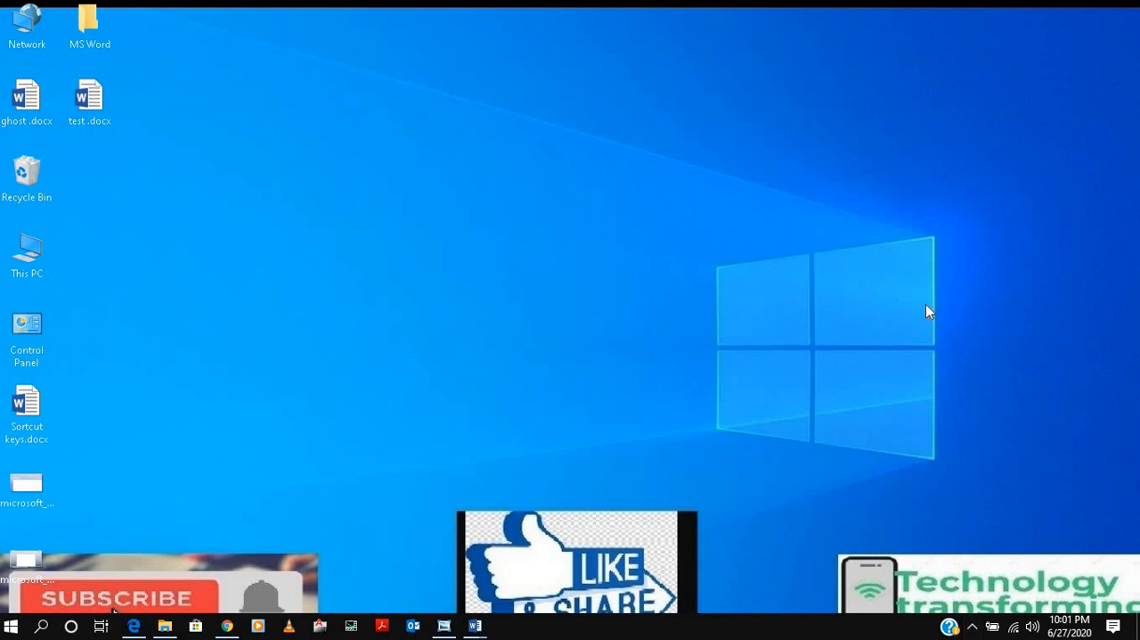
{"action": "mouse_move", "coordinate": [474, 625]}
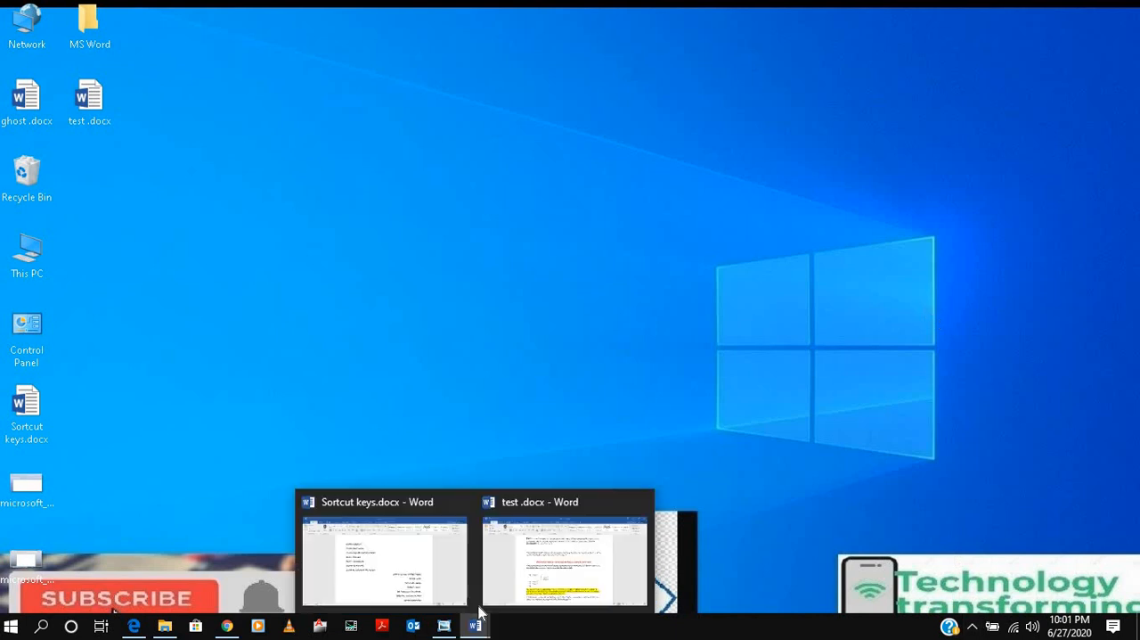
{"action": "left_click", "coordinate": [511, 563]}
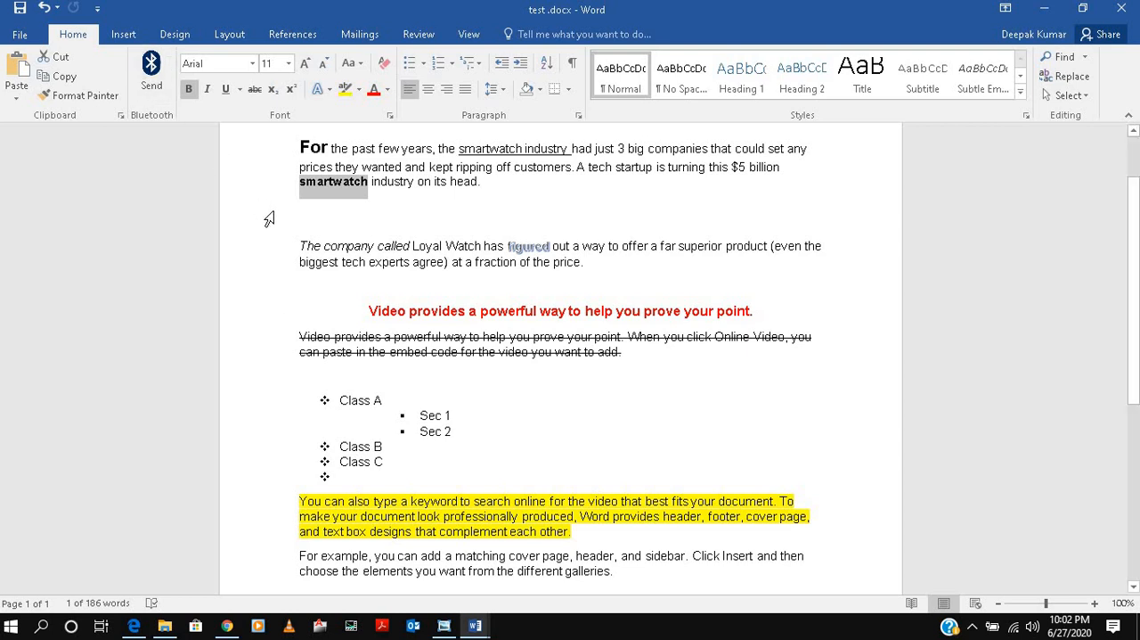
Look over the rest of test .docx down to its last paragraph and minimize the document window.
{"action": "scroll", "coordinate": [269, 218], "scroll_direction": "down", "scroll_amount": 7}
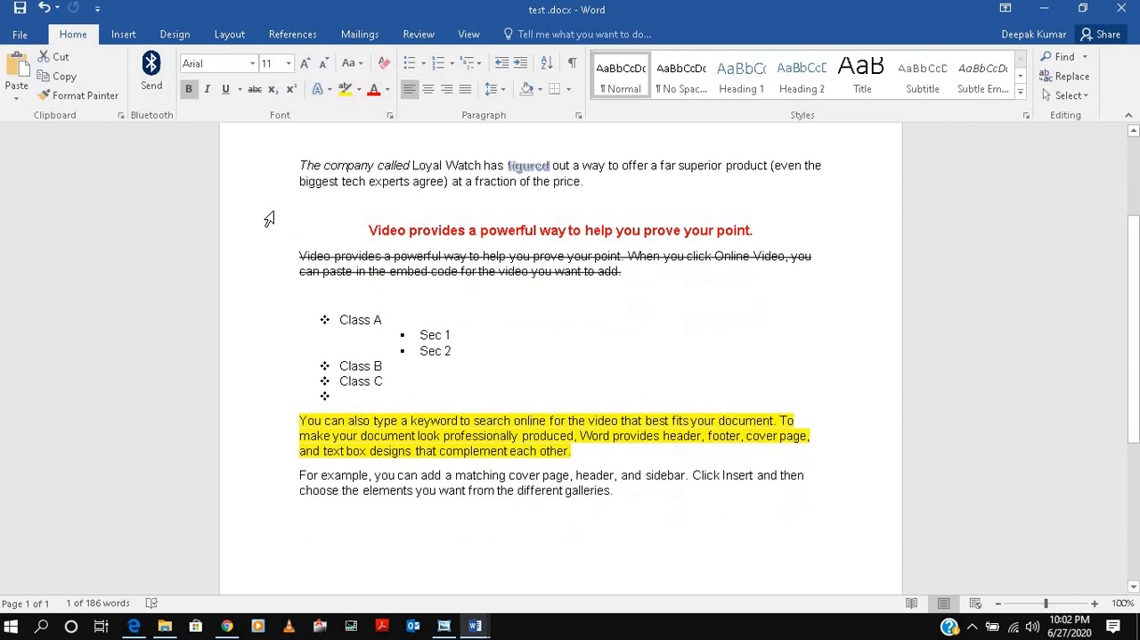
{"action": "scroll", "coordinate": [269, 219], "scroll_direction": "down", "scroll_amount": 1}
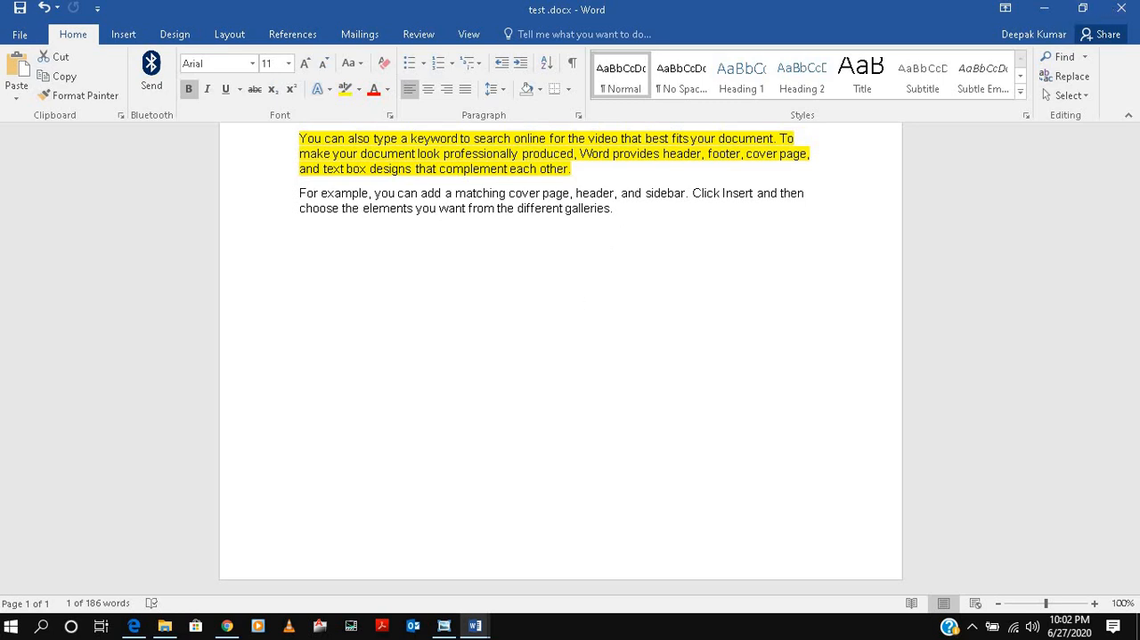
{"action": "left_click", "coordinate": [1046, 11]}
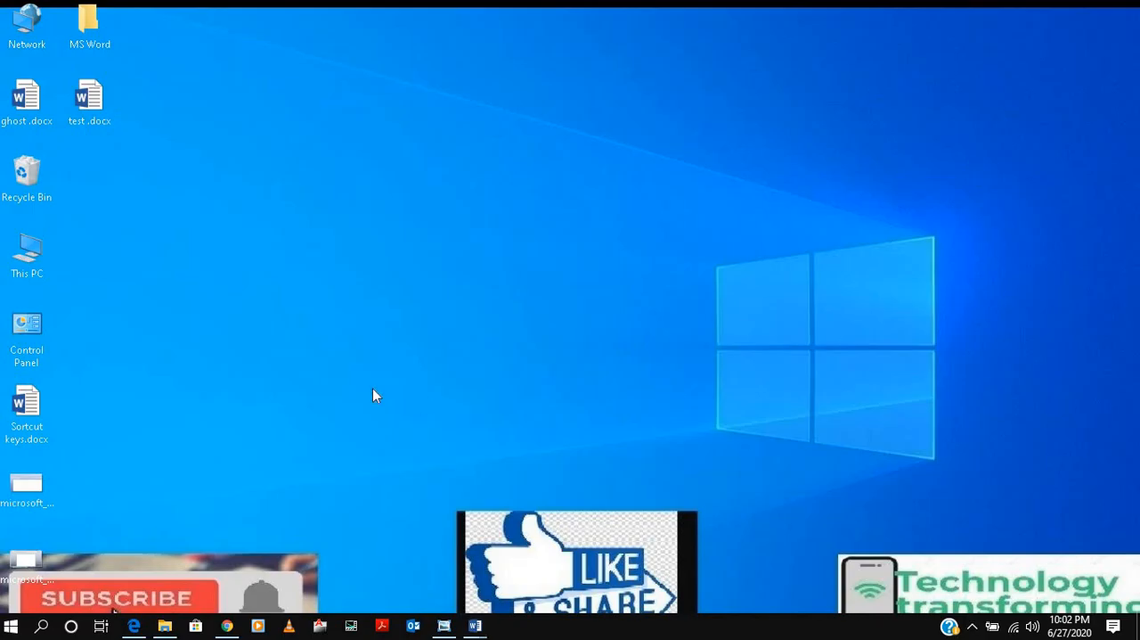